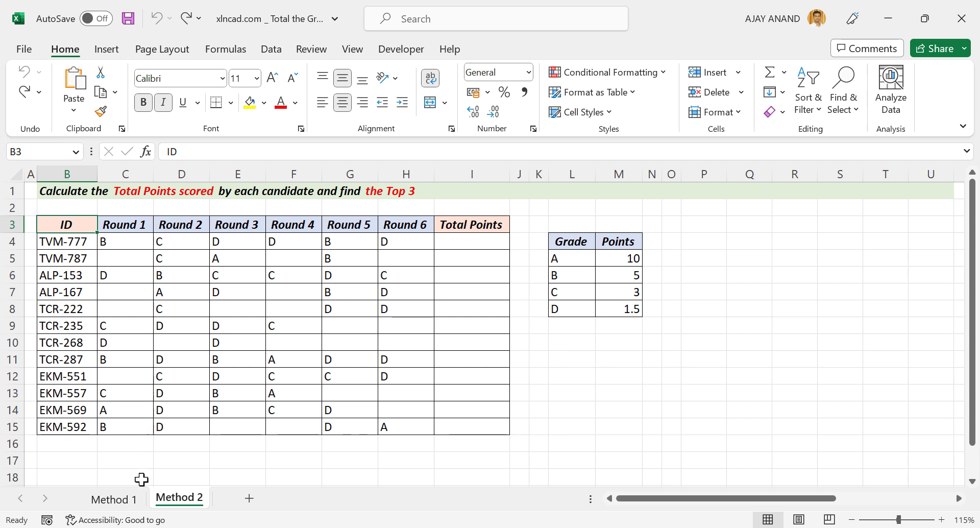
# Open the Method 1 sheet to view the finished Total Points and top-three highlighting
pyautogui.click(123, 498)
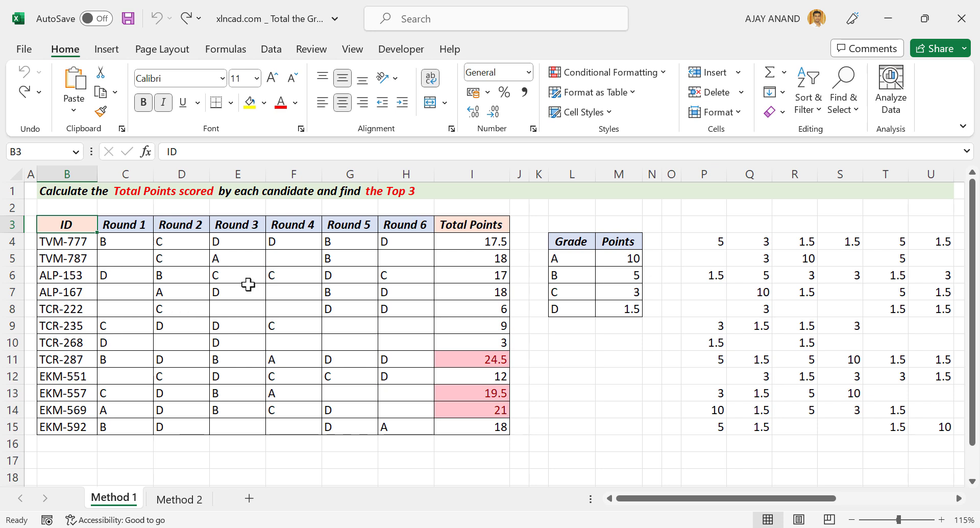
# Enter grade A for TVM-787 in Round 4 (F5) and grade B for TCR-235 in Round 5 (G9)
pyautogui.click(285, 258)
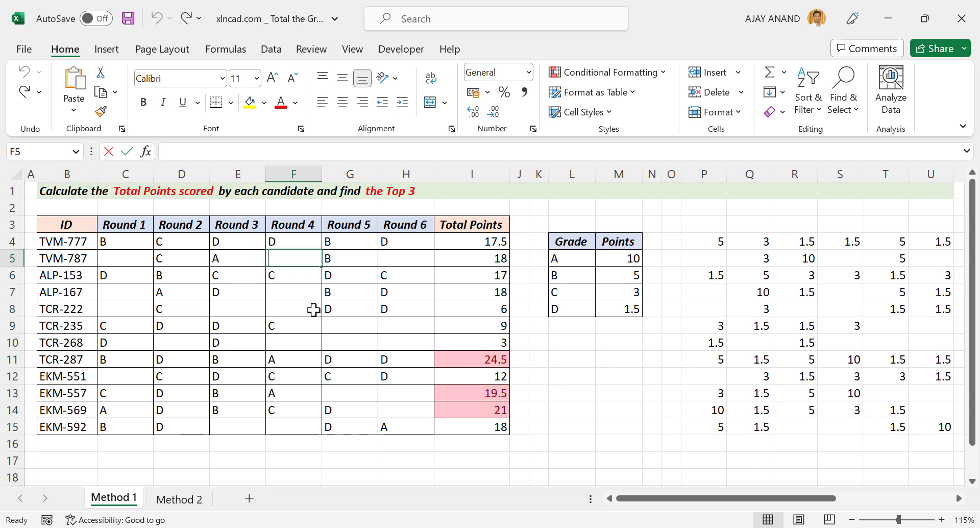
pyautogui.write('A')
pyautogui.press('Return')
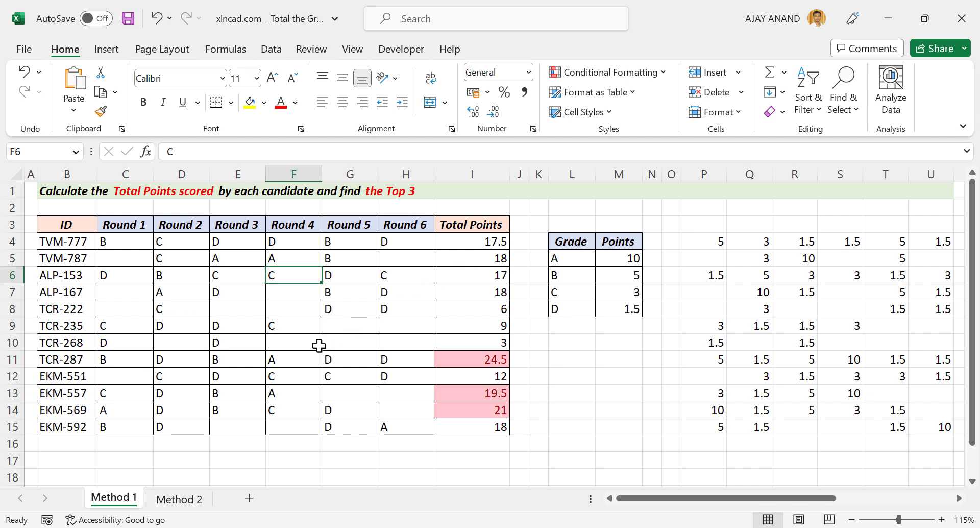
pyautogui.click(351, 329)
pyautogui.write('B')
pyautogui.press('Return')
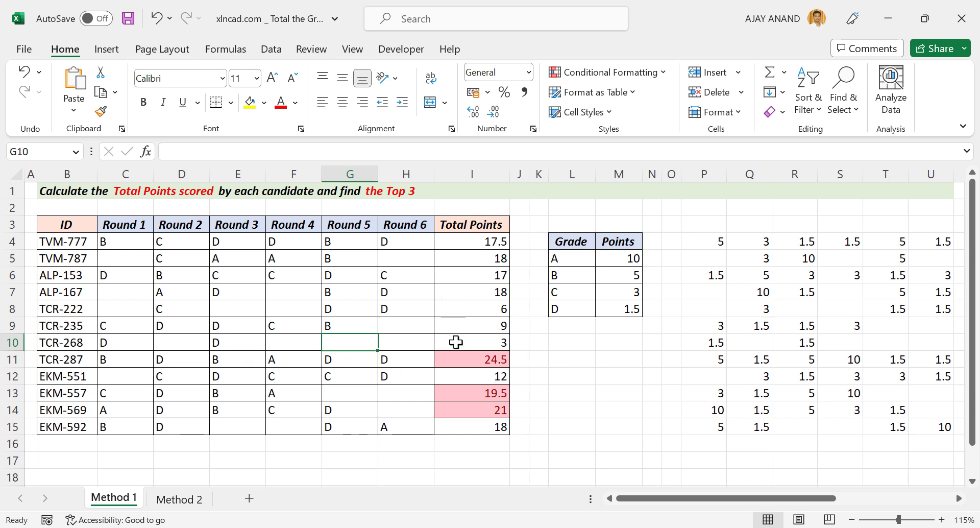
# On the Method 2 sheet, enter the helper headers A, B, C and D in cells P3 through S3
pyautogui.click(179, 503)
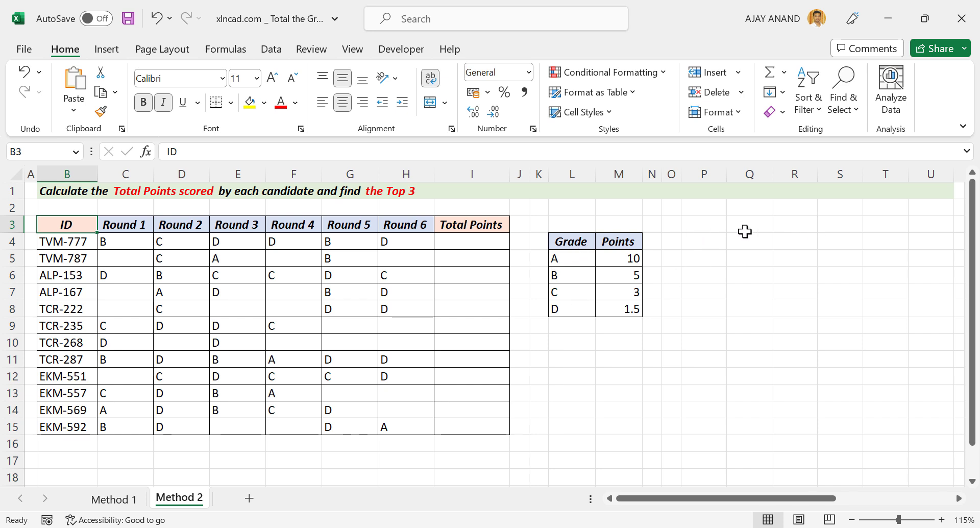
pyautogui.click(709, 227)
pyautogui.write('A')
pyautogui.press('Tab')
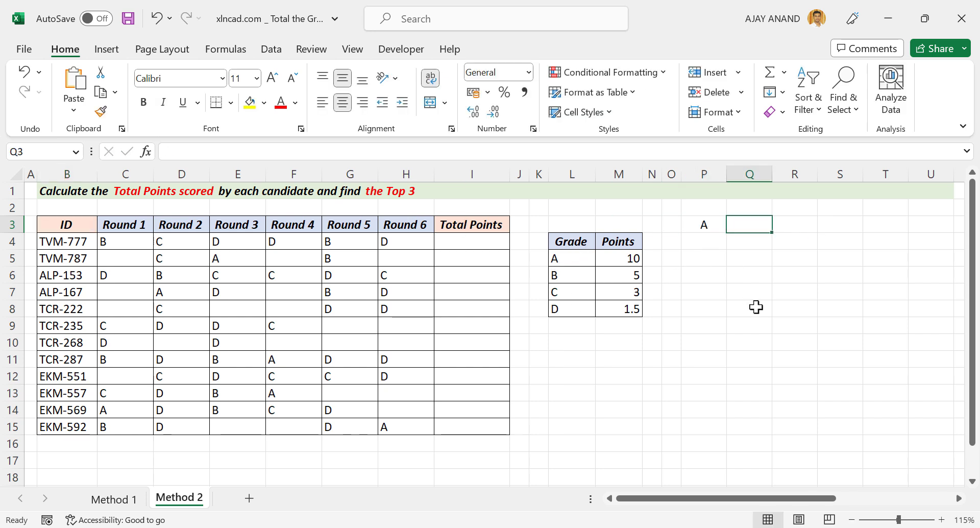
pyautogui.write('B')
pyautogui.press('Tab')
pyautogui.write('C')
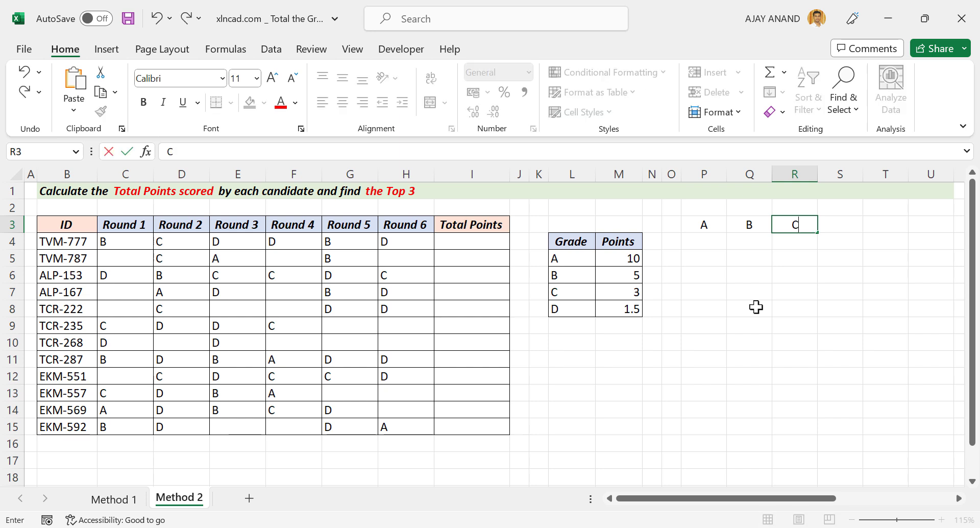
pyautogui.press('Tab')
pyautogui.write('D')
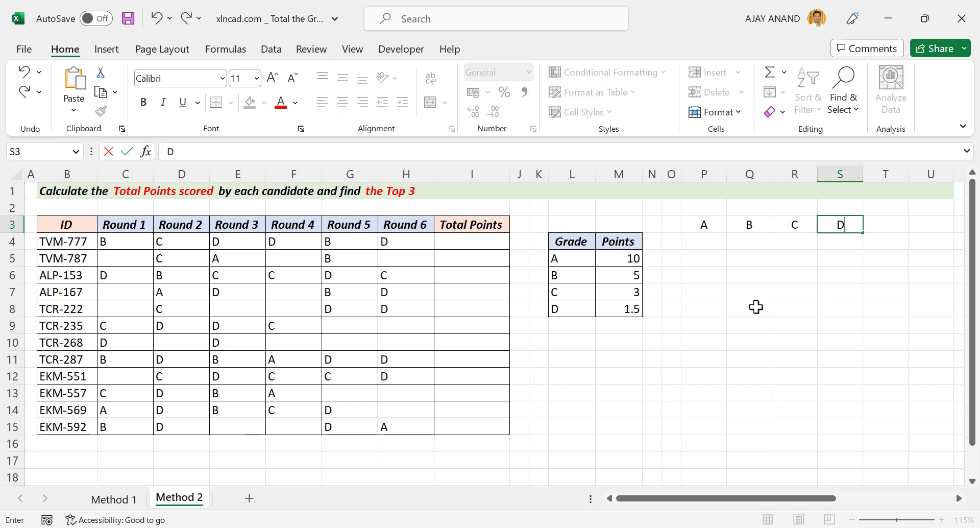
pyautogui.press('Return')
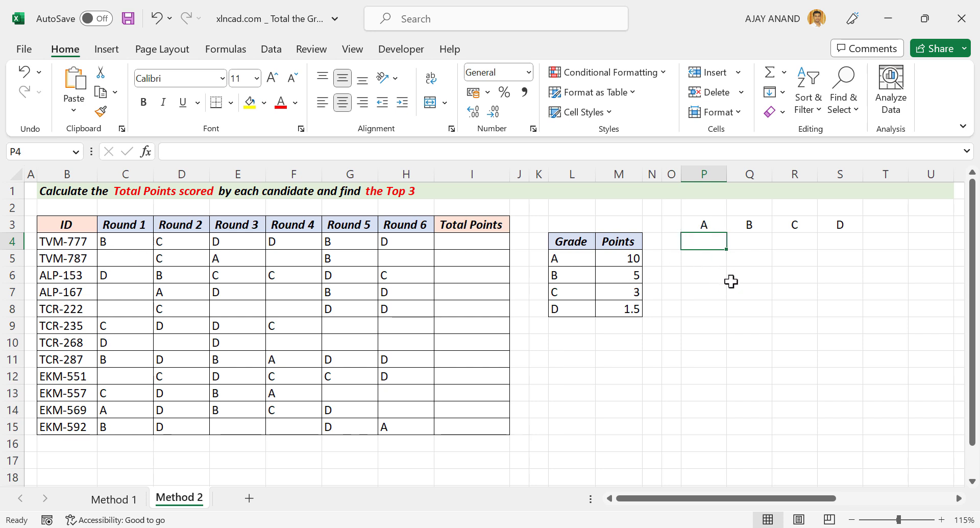
# Enter =COUNTIF(C4:H4,P3) in P4 to count TVM-777's A grades, which returns 0
pyautogui.write('=')
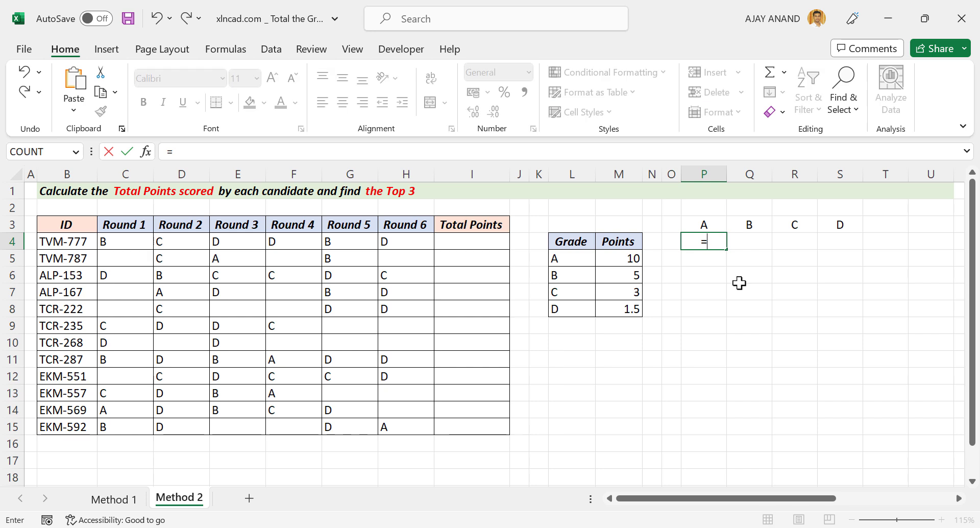
pyautogui.write('COUNTIF(')
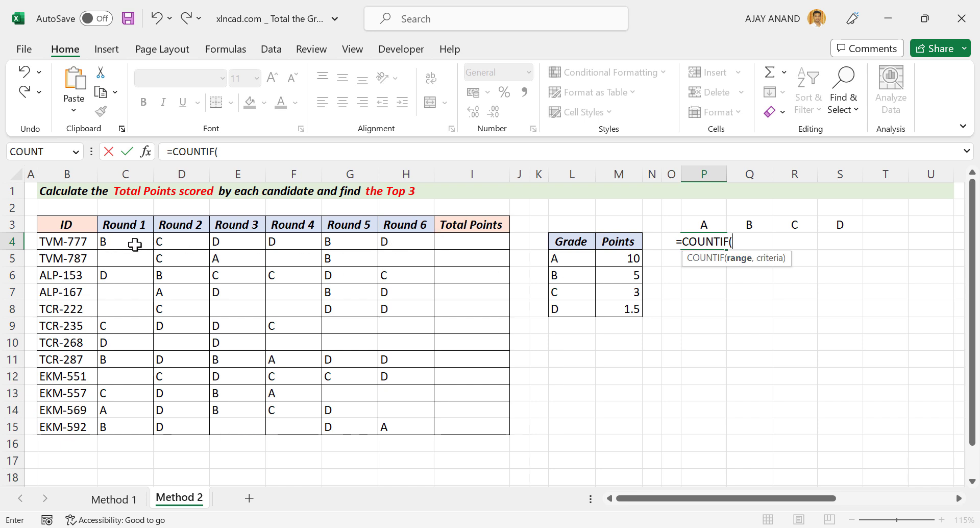
pyautogui.moveTo(135, 244); pyautogui.dragTo(397, 245)
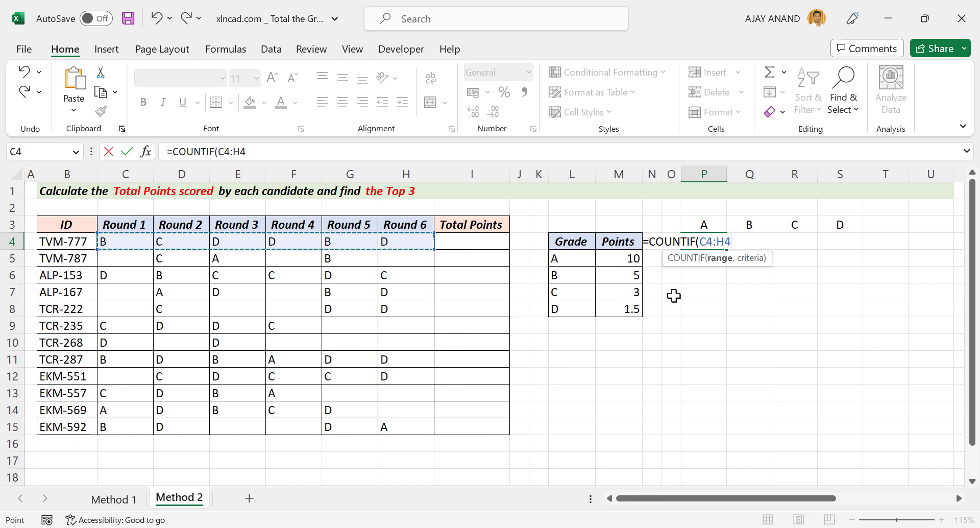
pyautogui.write(',')
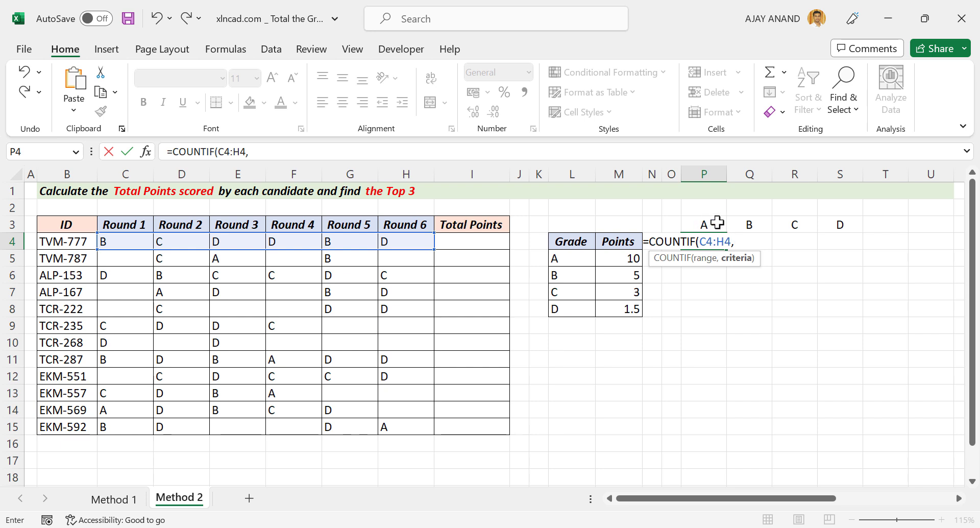
pyautogui.click(717, 222)
pyautogui.write(')')
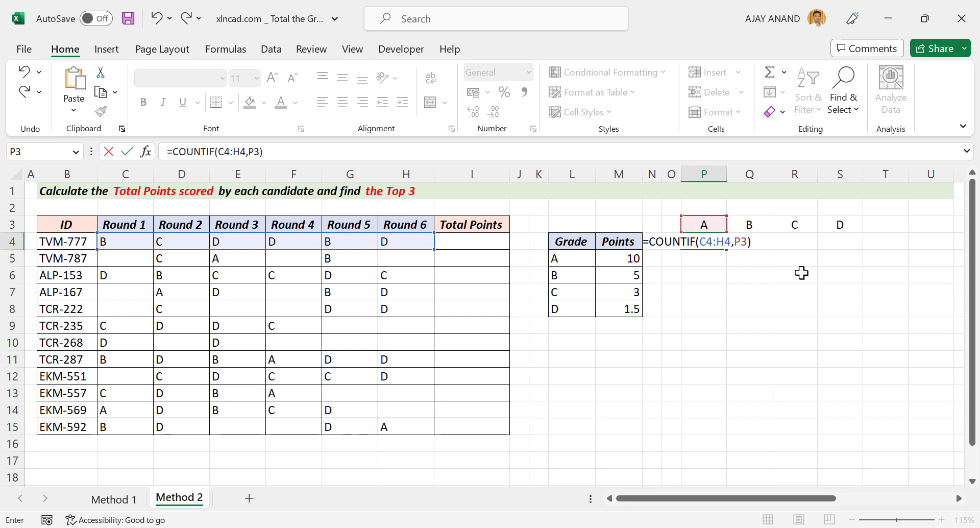
pyautogui.press('Return')
pyautogui.click(712, 239)
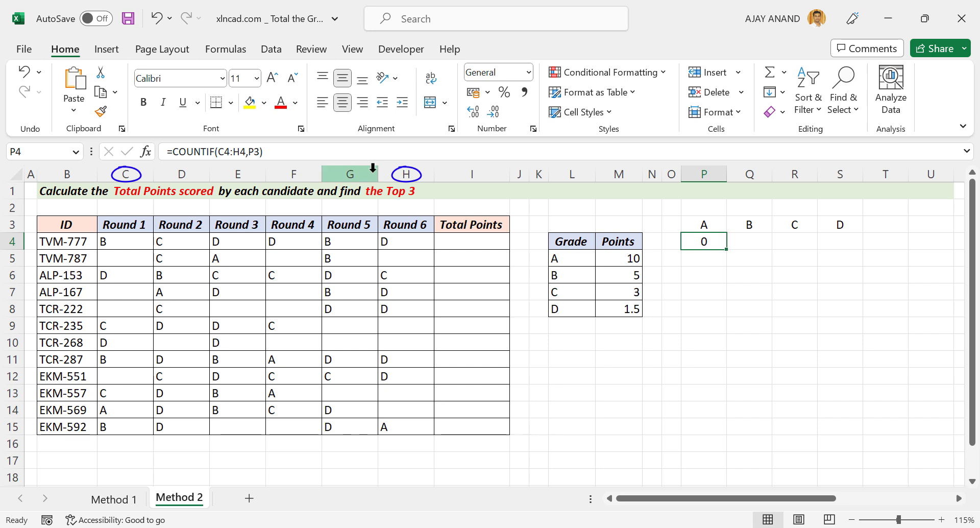
# Change P4's formula to =COUNTIF($C4:$H4,P$3), locking the round columns and the header row
pyautogui.click(232, 151)
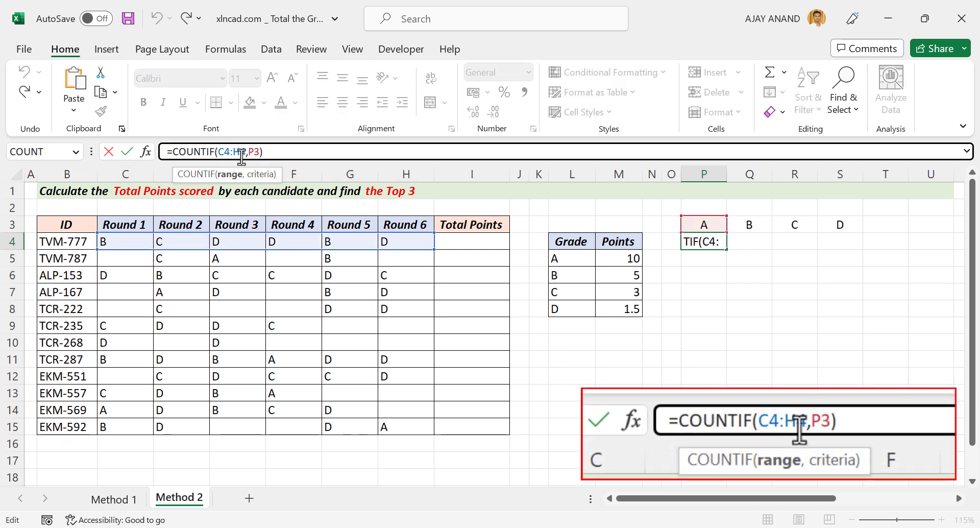
pyautogui.press('Left')
pyautogui.press('Left')
pyautogui.write('$')
pyautogui.click(243, 151)
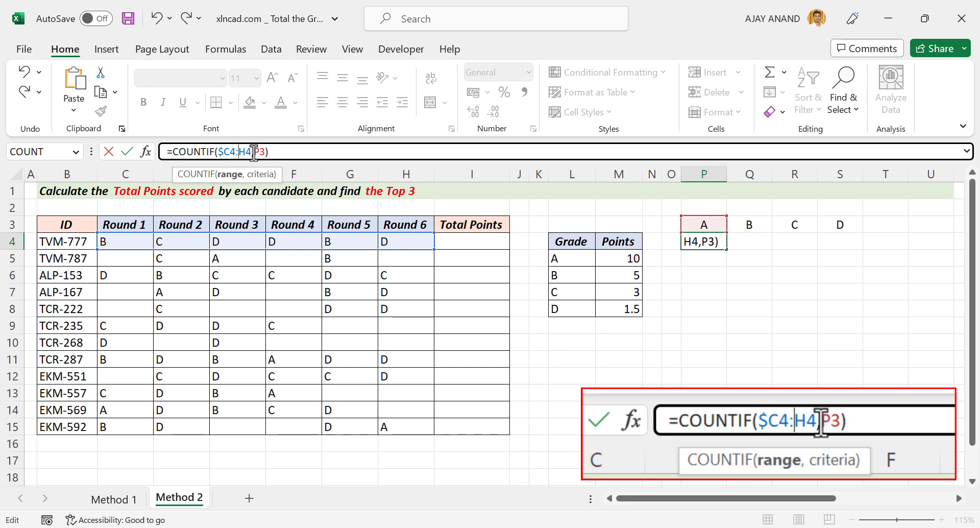
pyautogui.write('$')
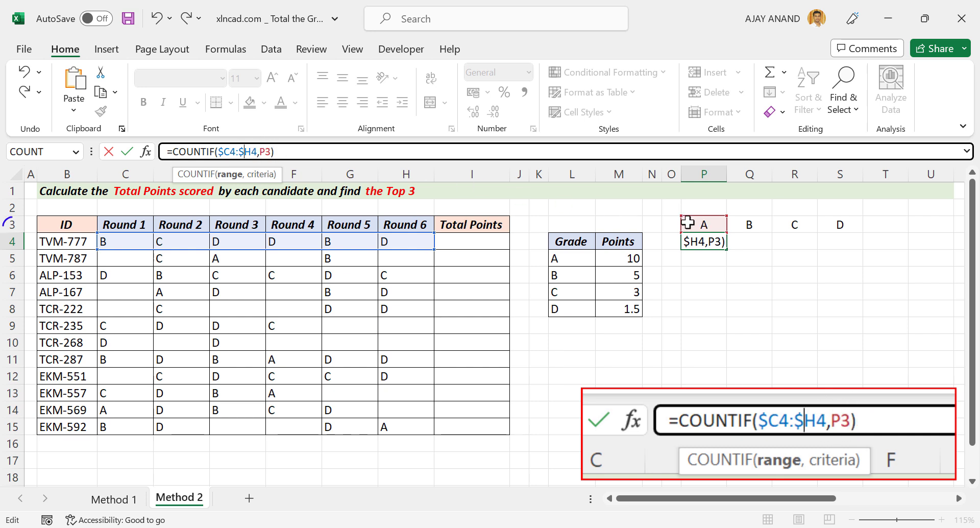
pyautogui.click(265, 152)
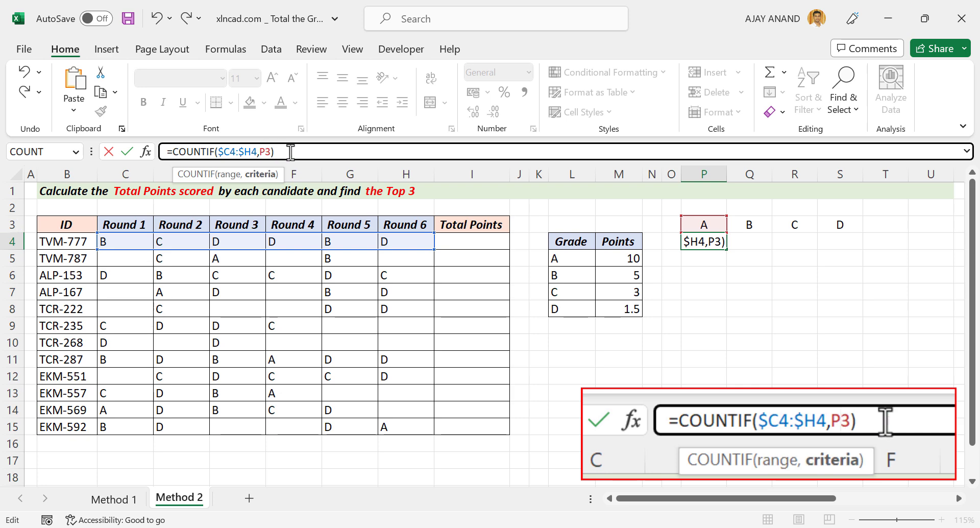
pyautogui.write('$')
pyautogui.press('Return')
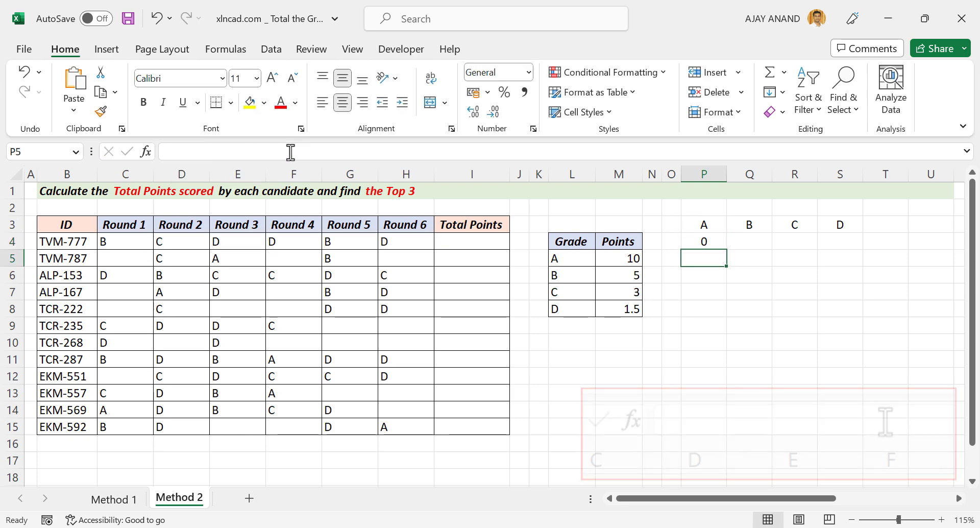
# Copy P4's COUNTIF formula across to S4 for the B, C and D counts
pyautogui.click(719, 247)
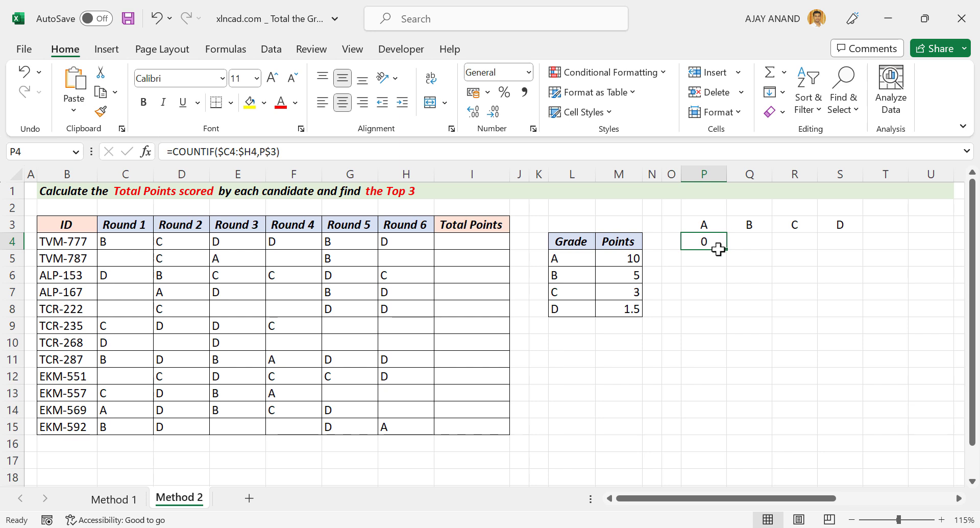
pyautogui.moveTo(728, 251); pyautogui.dragTo(847, 249)
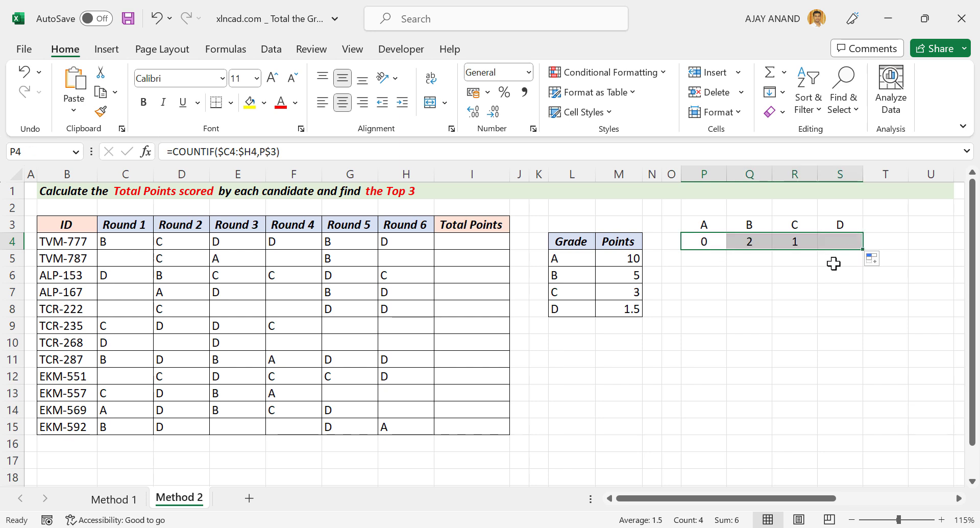
pyautogui.click(821, 289)
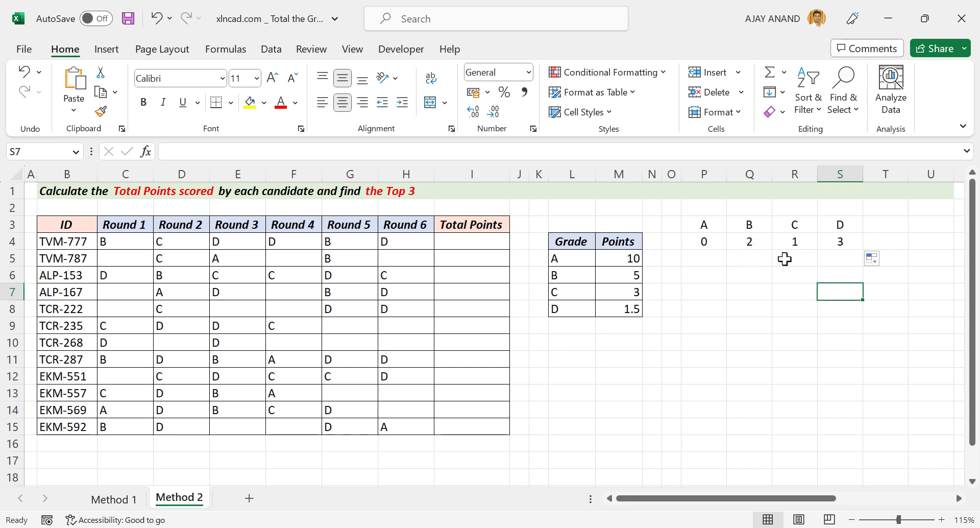
# Check the Q4:S4 formulas, then fill the A–D counts down to row 15
pyautogui.click(754, 242)
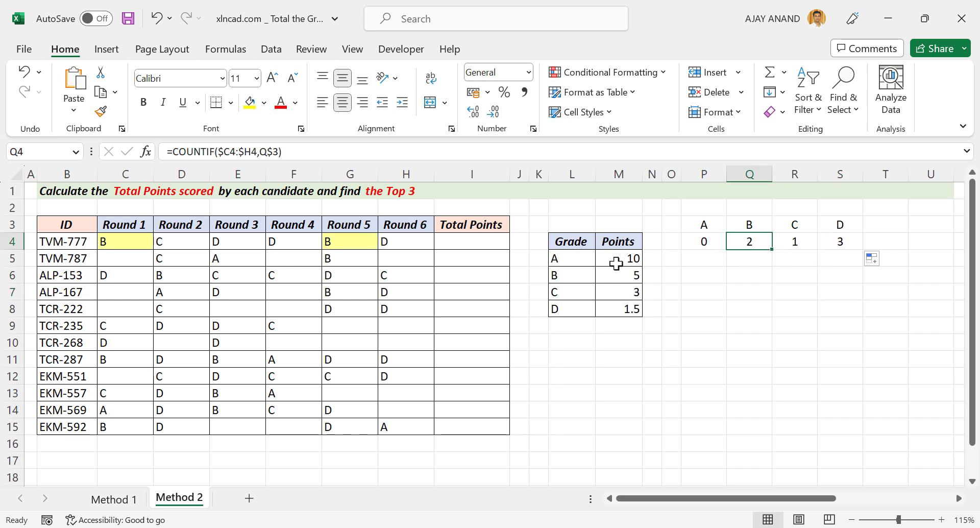
pyautogui.click(800, 239)
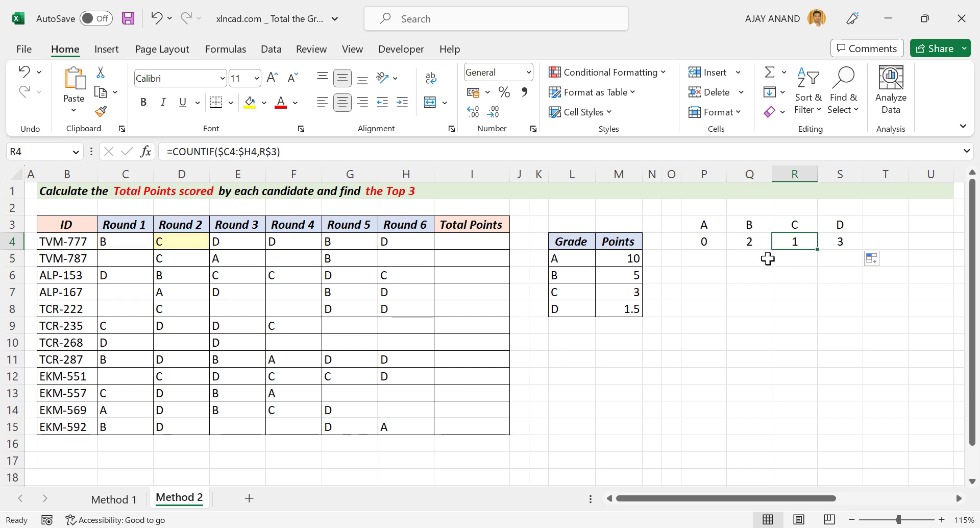
pyautogui.click(841, 241)
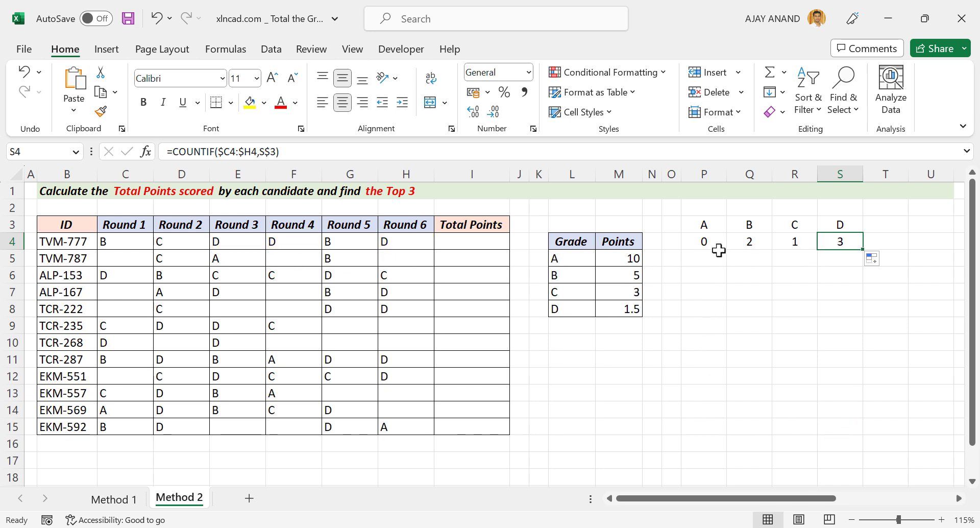
pyautogui.moveTo(704, 241)
pyautogui.mouseDown()
pyautogui.moveTo(839, 242)
pyautogui.moveTo(855, 432)
pyautogui.mouseUp()
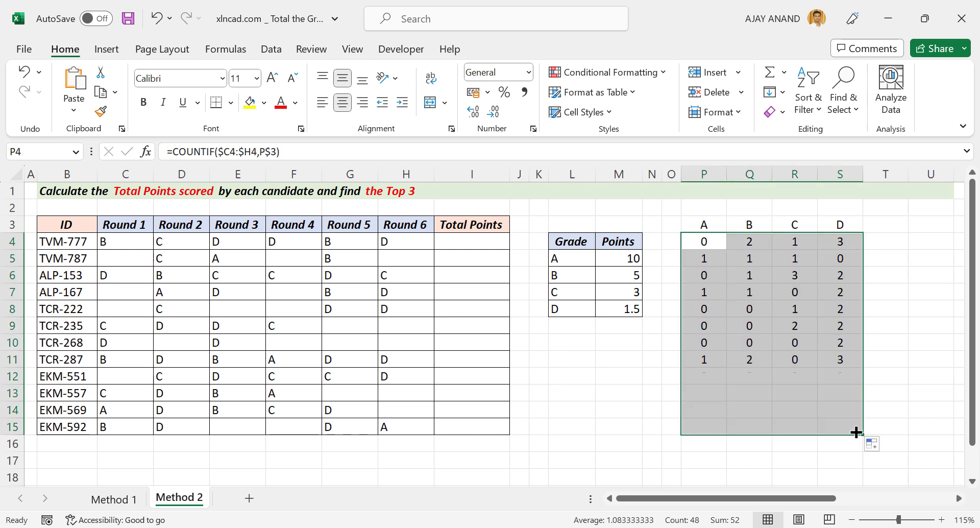
pyautogui.click(790, 321)
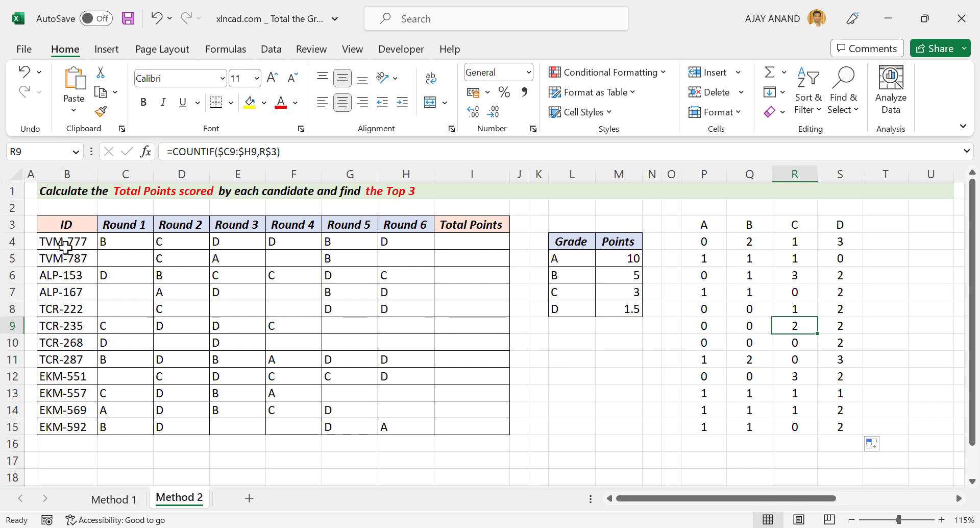
# Enter =P4*10+Q4*5+R4*3+S4*1.5 in I4, giving TVM-777 a total of 17.5 points
pyautogui.click(468, 245)
pyautogui.write('=')
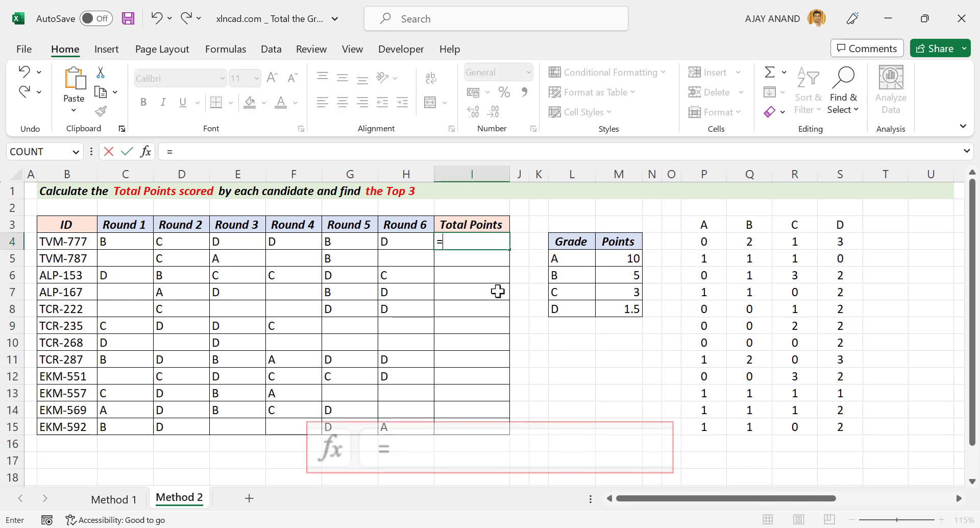
pyautogui.click(693, 243)
pyautogui.write('*1')
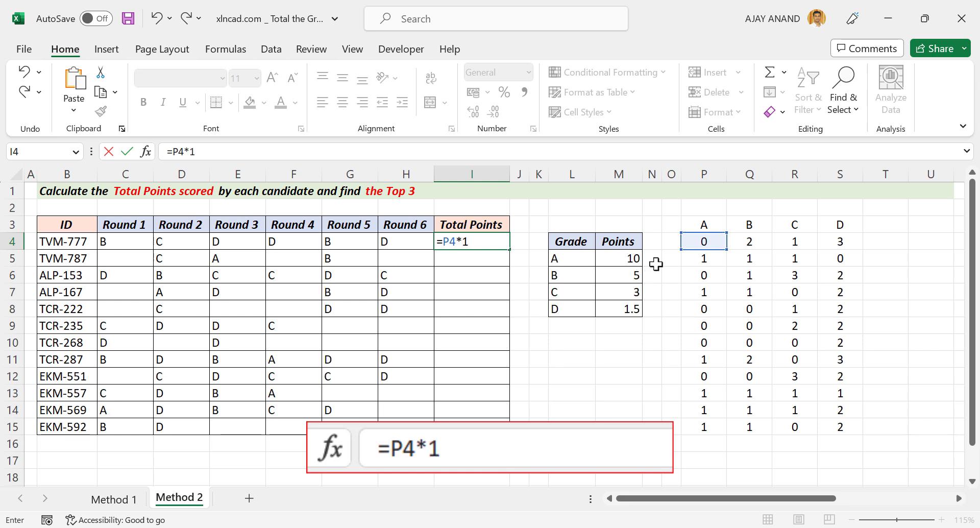
pyautogui.write('0+')
pyautogui.click(748, 239)
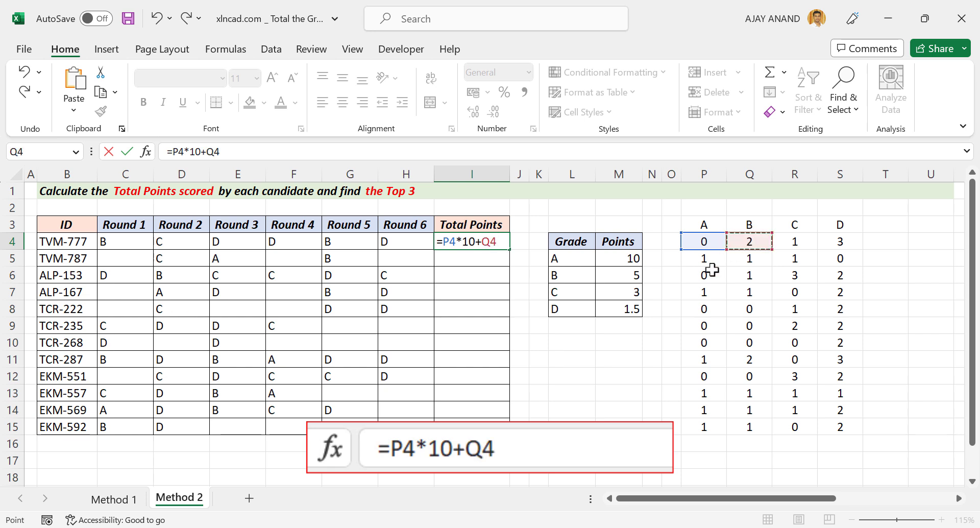
pyautogui.write('*')
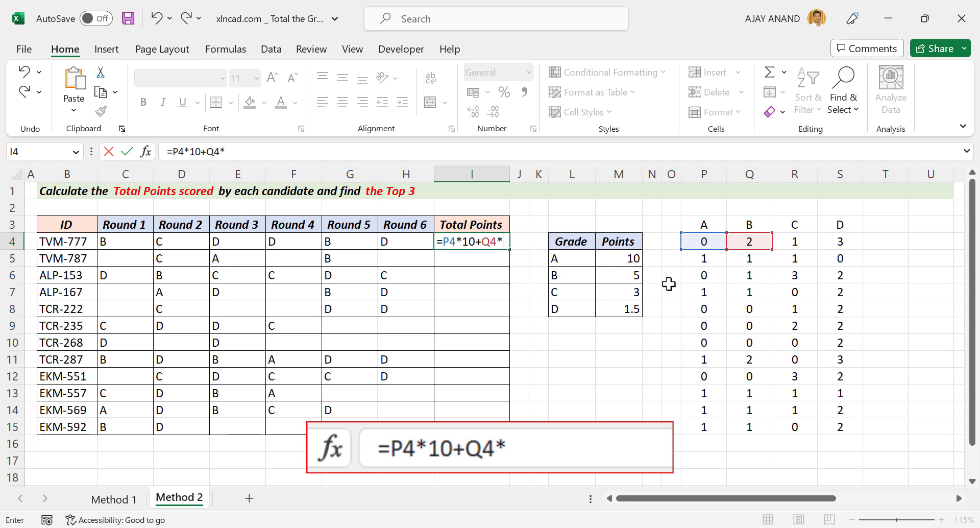
pyautogui.write('5+')
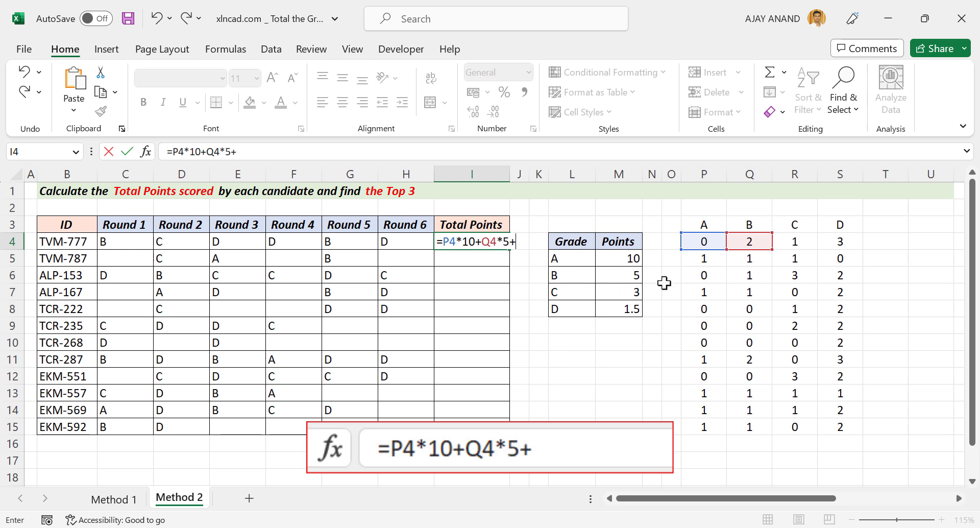
pyautogui.click(790, 243)
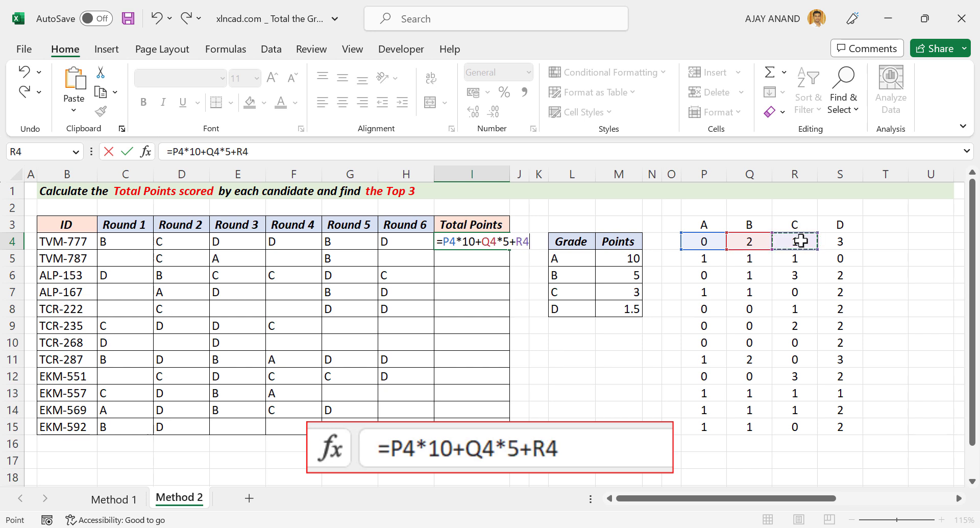
pyautogui.write('*')
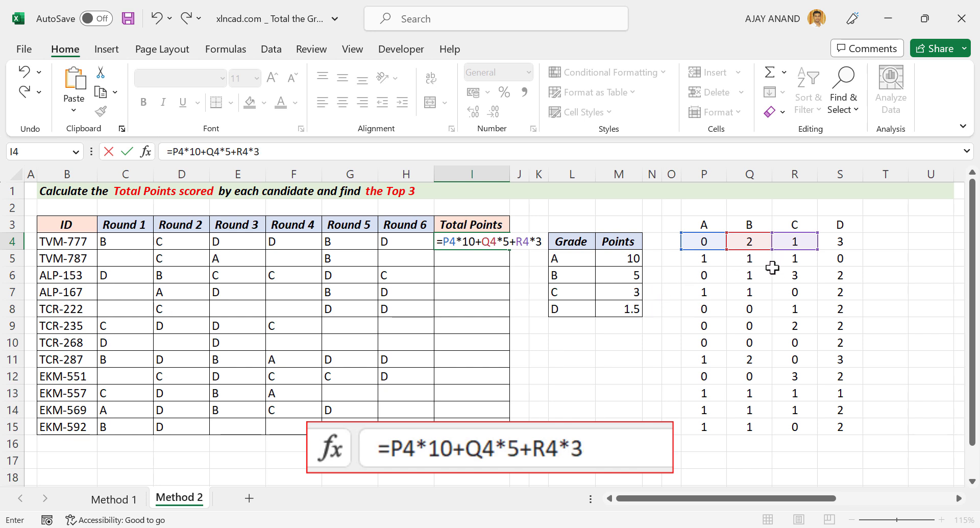
pyautogui.write('+')
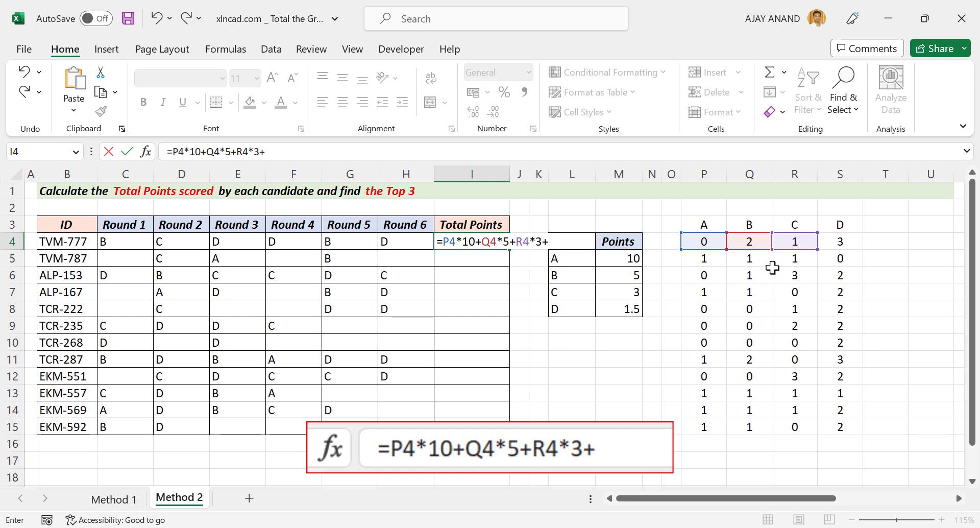
pyautogui.click(841, 241)
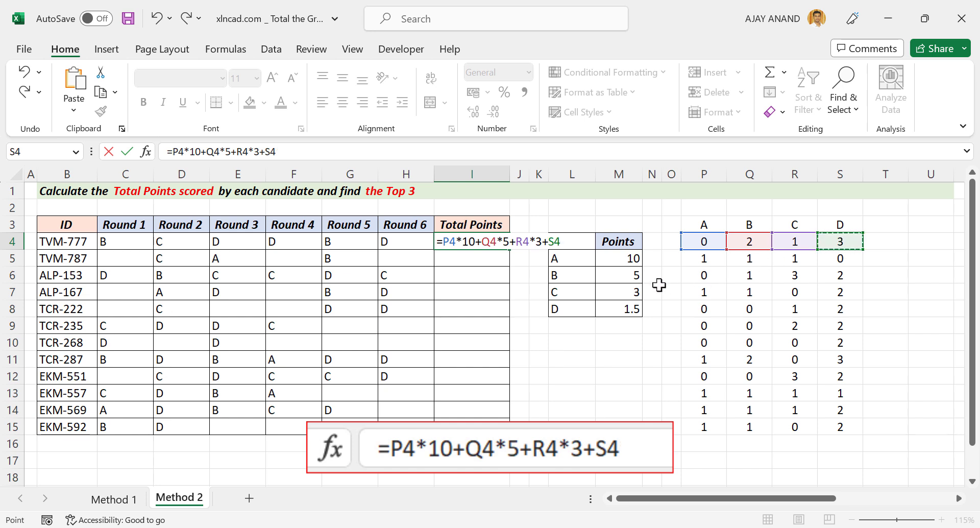
pyautogui.write('*')
pyautogui.write('1.5')
pyautogui.press('Return')
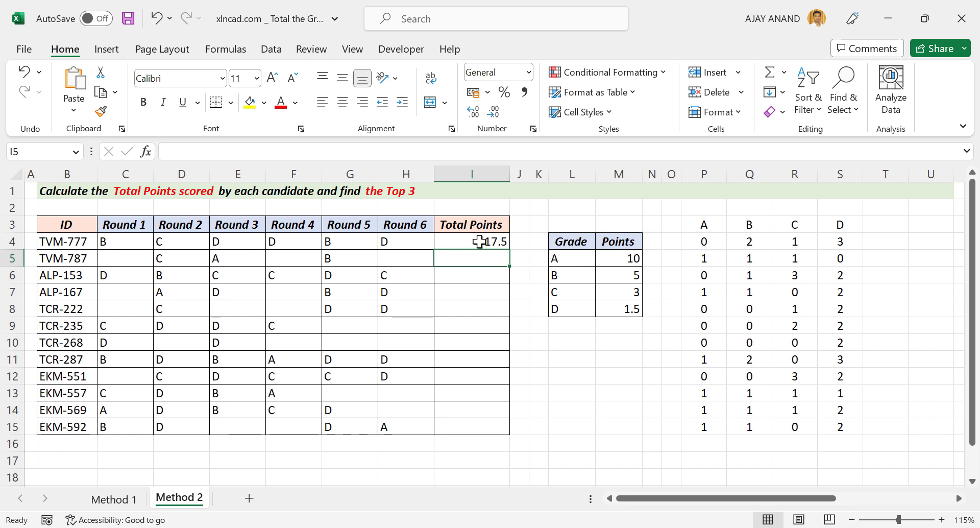
# Fill the I4 Total Points formula down to I15 and compare the totals with the Method 1 sheet
pyautogui.click(479, 241)
pyautogui.moveTo(511, 250); pyautogui.dragTo(510, 431)
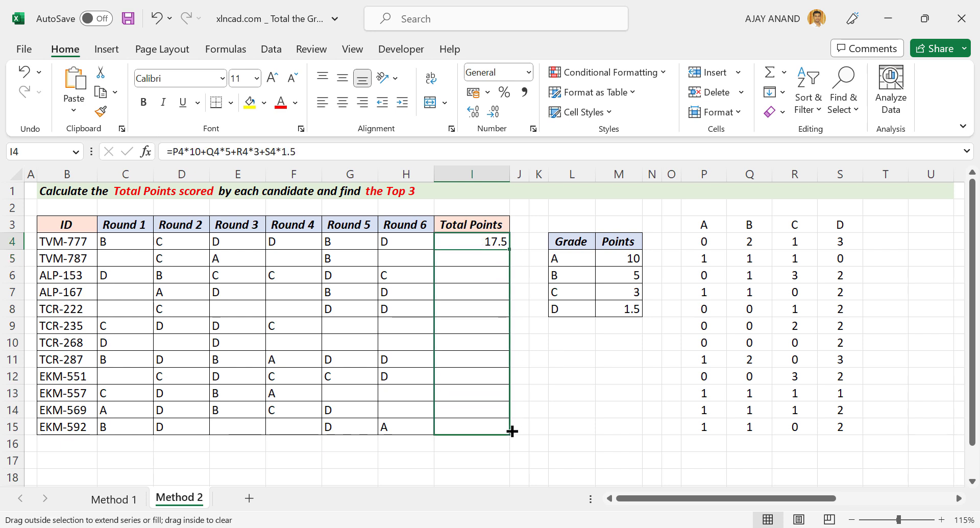
pyautogui.click(464, 259)
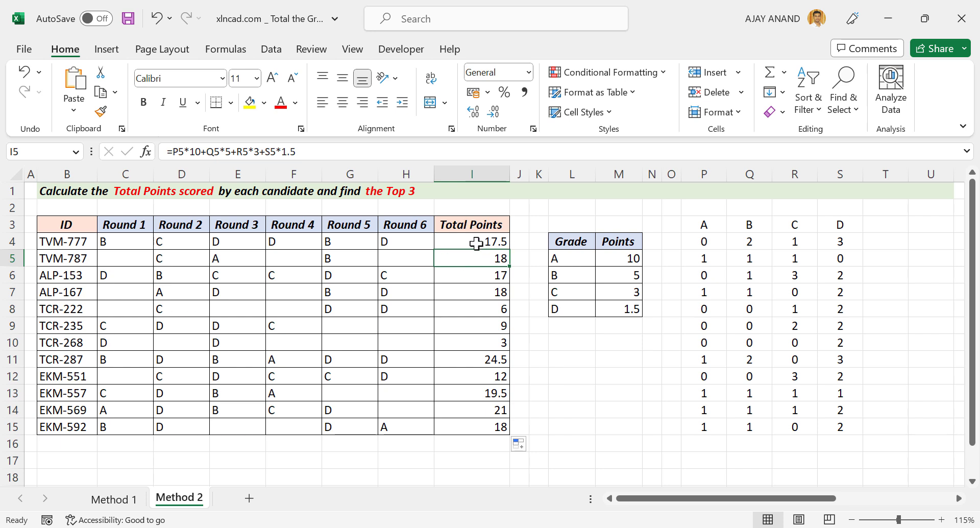
pyautogui.click(122, 498)
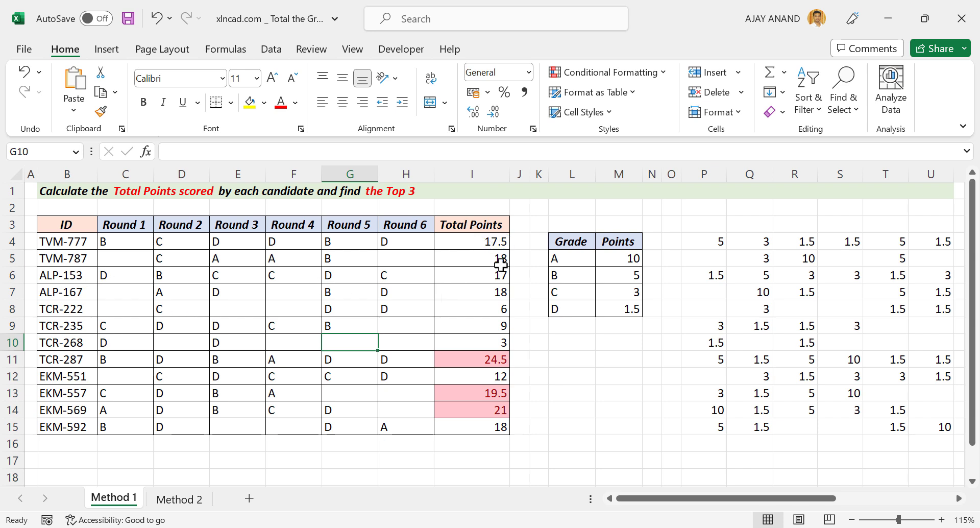
pyautogui.click(190, 499)
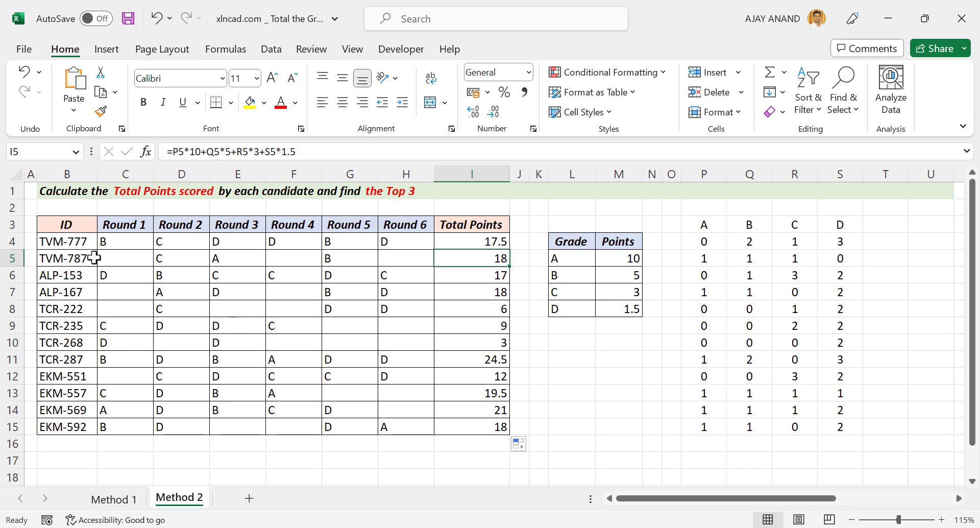
# Select the candidate data rows and start a new formula-based conditional formatting rule
pyautogui.moveTo(87, 242); pyautogui.dragTo(449, 426)
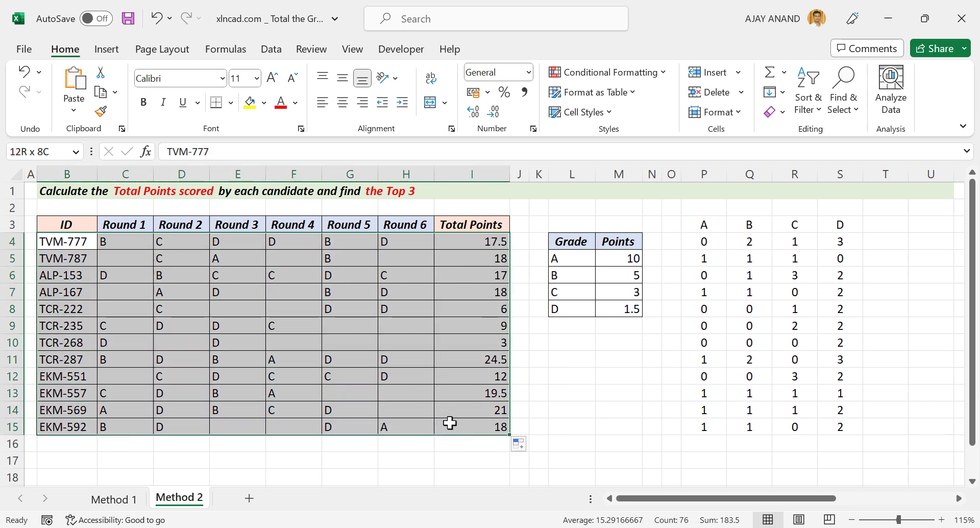
pyautogui.click(613, 73)
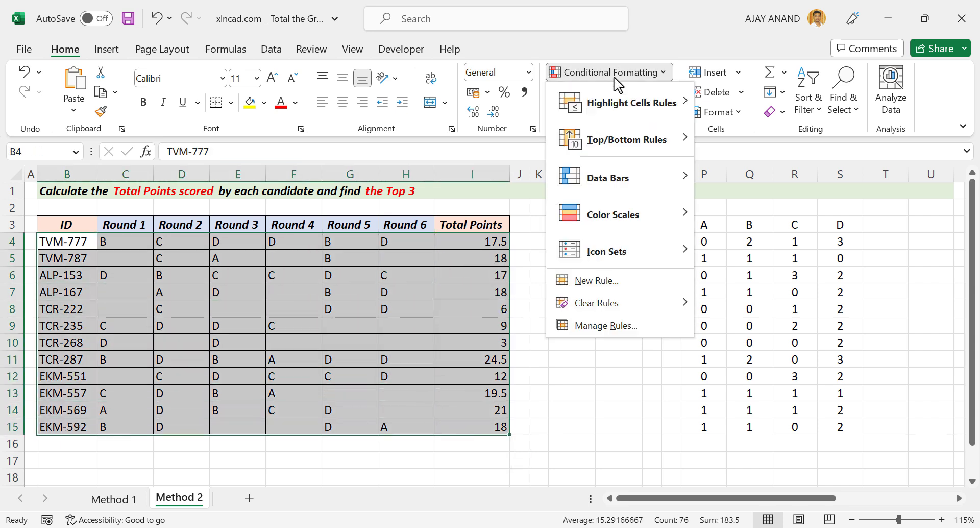
pyautogui.click(603, 285)
pyautogui.moveTo(523, 138); pyautogui.dragTo(589, 137)
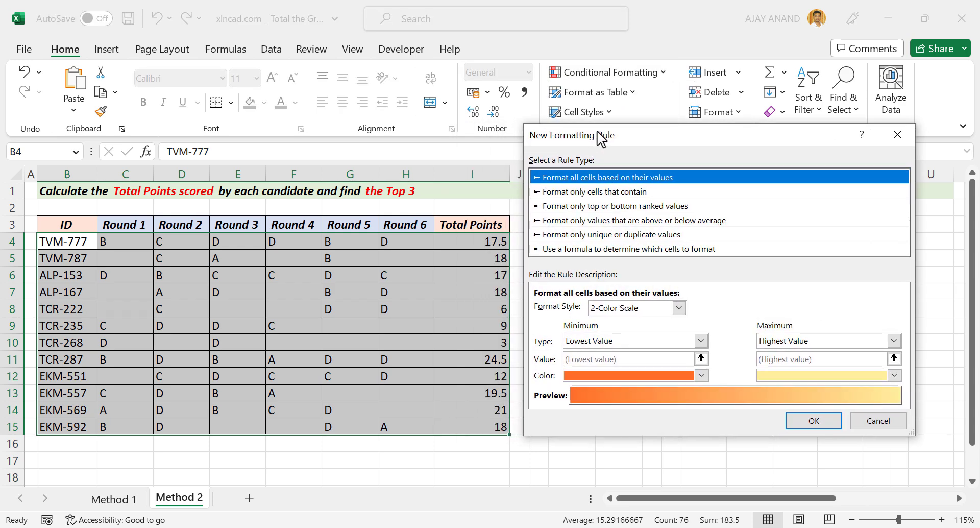
pyautogui.click(605, 249)
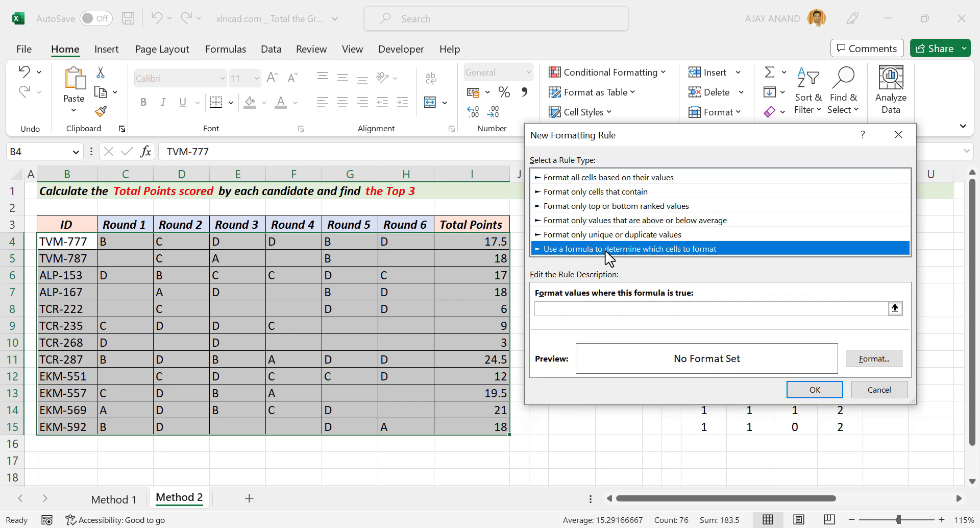
# Enter the rule formula =$I4>=LARGE($I$4:$I$15,3)
pyautogui.click(552, 309)
pyautogui.write('=')
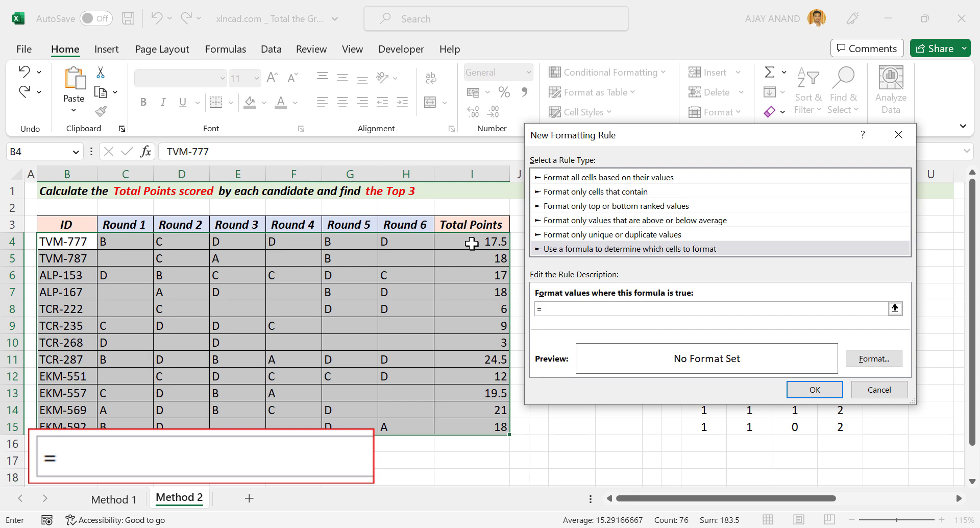
pyautogui.click(471, 243)
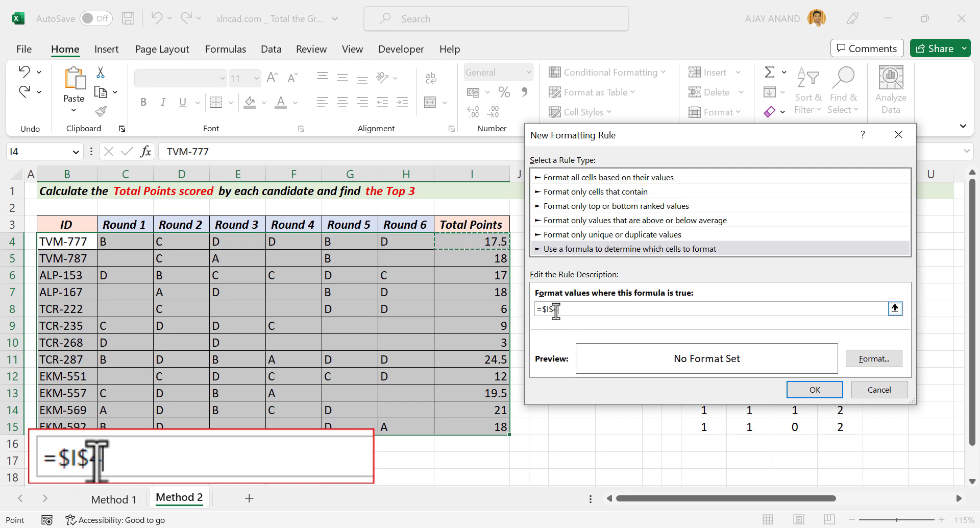
pyautogui.click(554, 309)
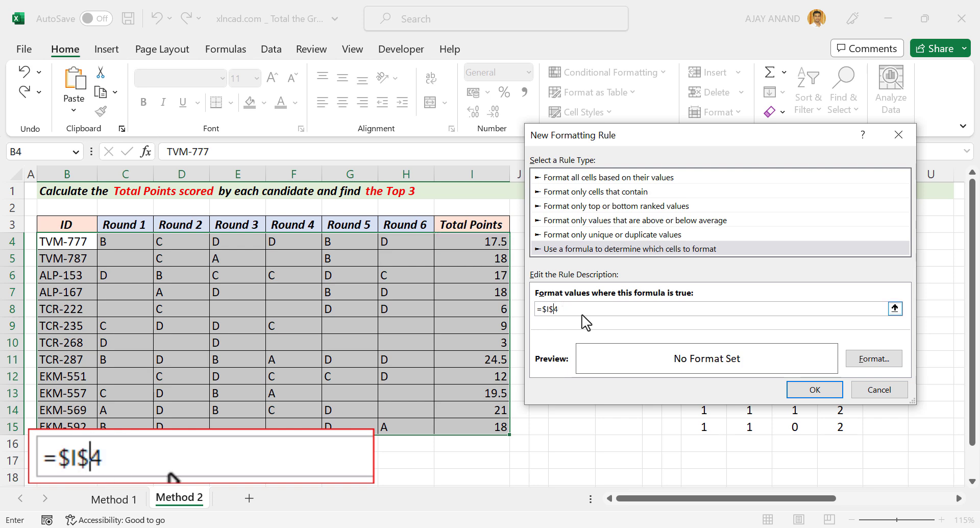
pyautogui.press('BackSpace')
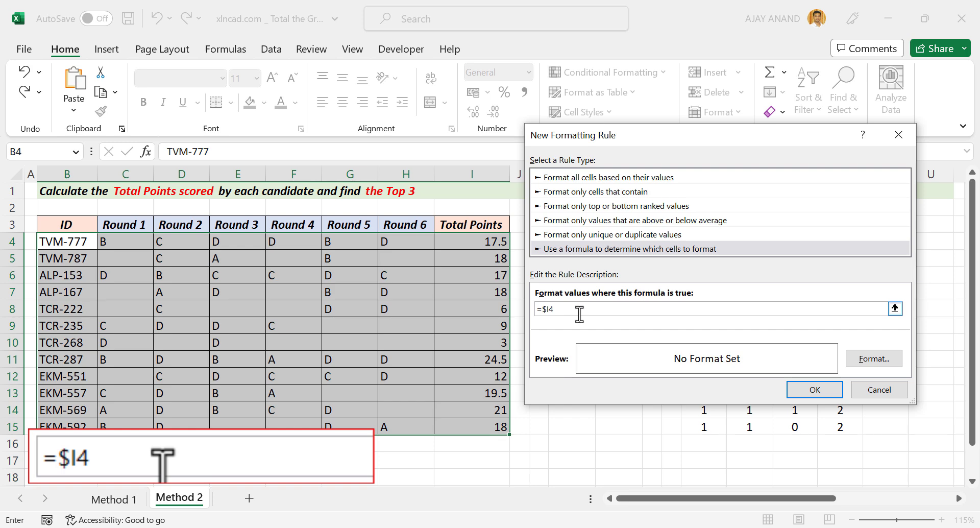
pyautogui.write('>')
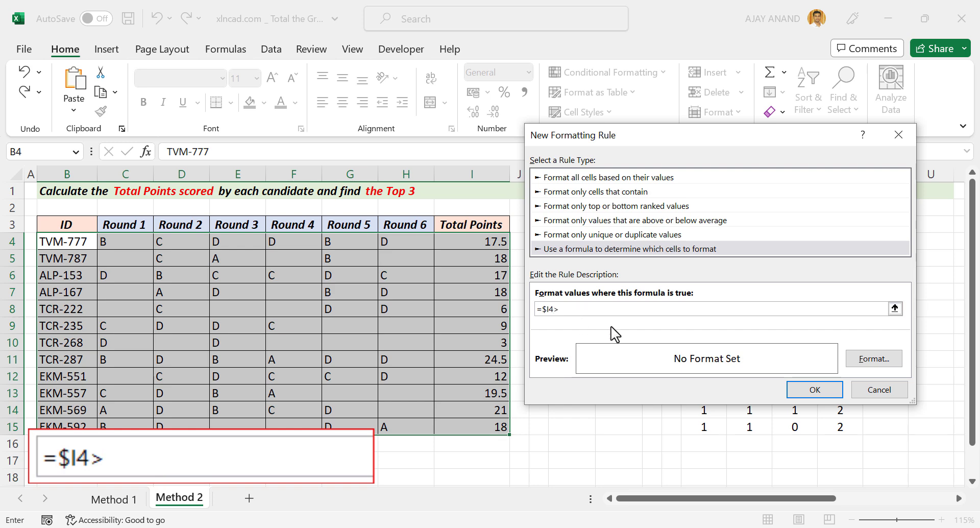
pyautogui.write('=LAR')
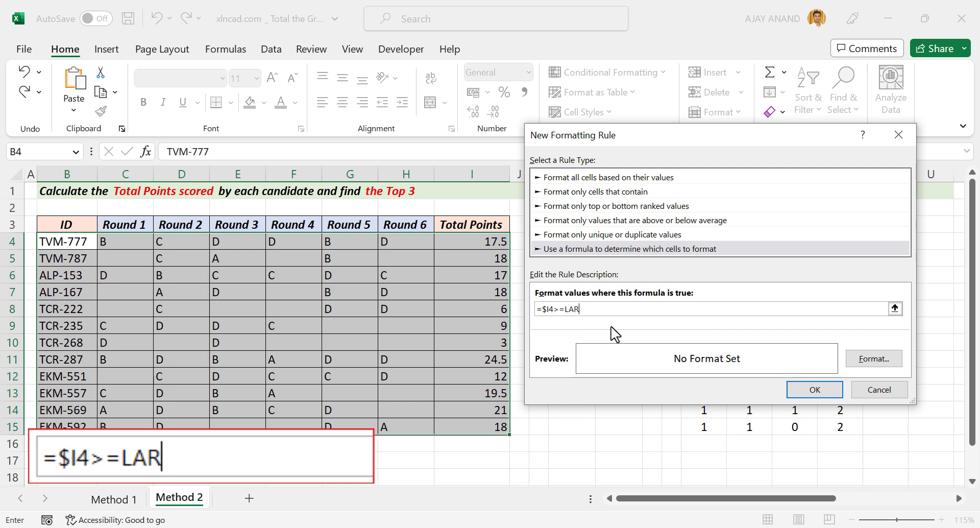
pyautogui.write('GE(')
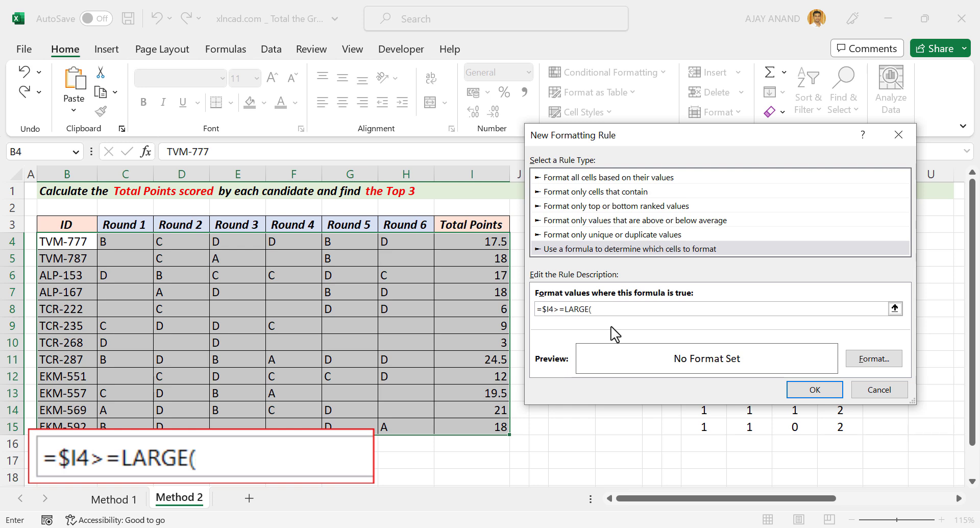
pyautogui.click(466, 240)
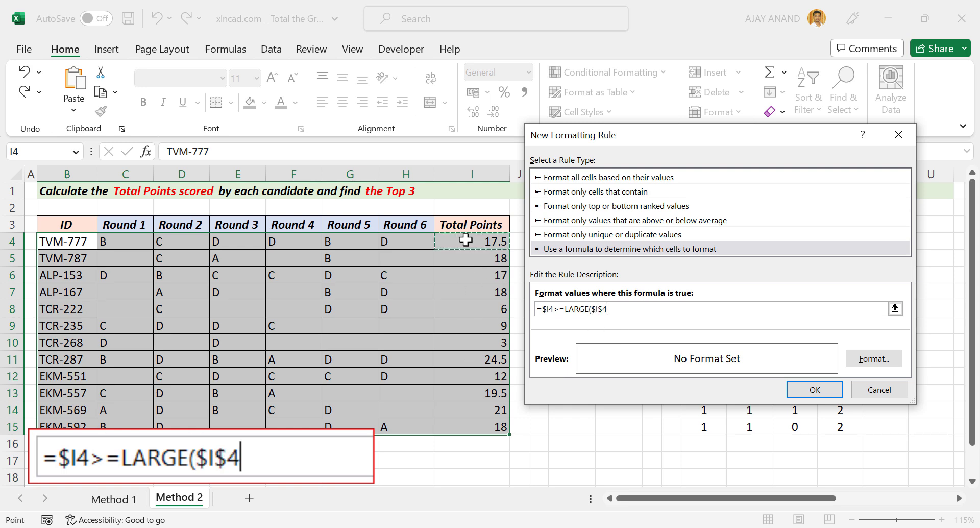
pyautogui.moveTo(466, 240); pyautogui.dragTo(483, 426)
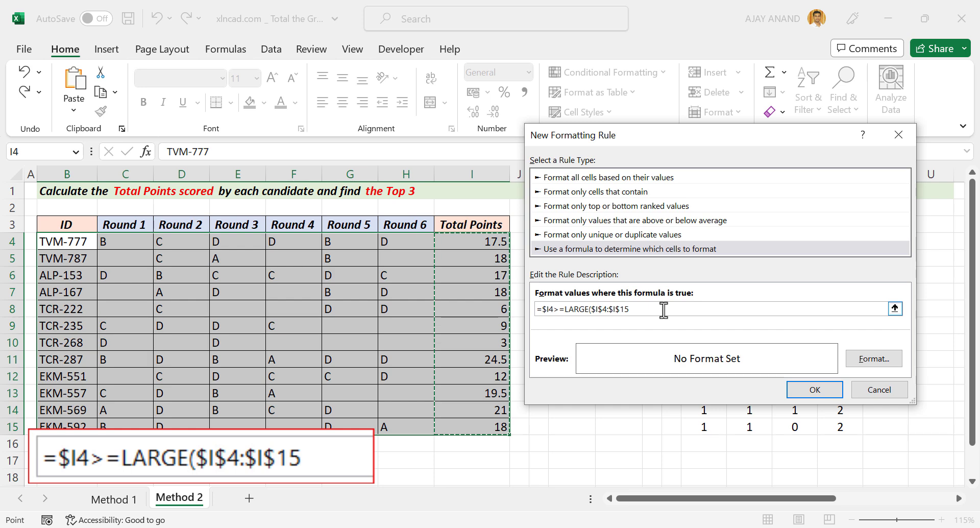
pyautogui.write(',3')
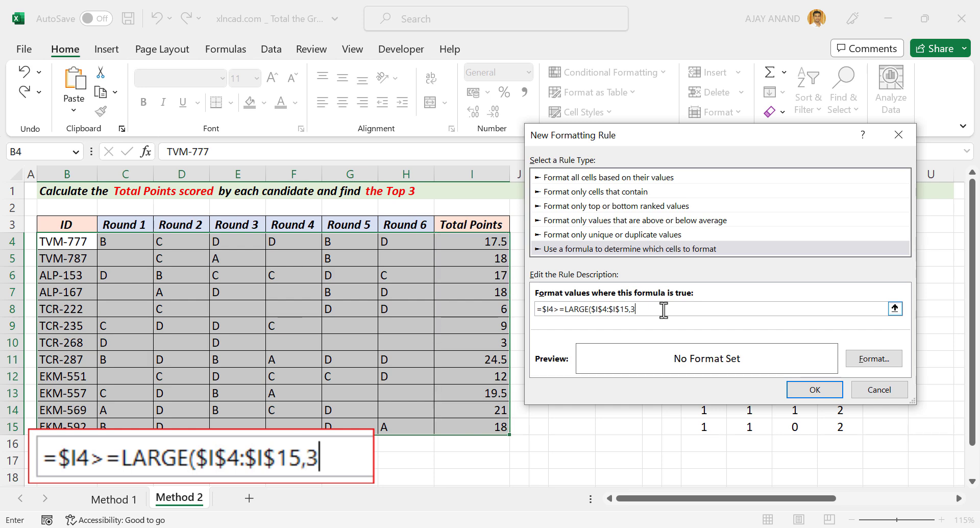
pyautogui.write(')')
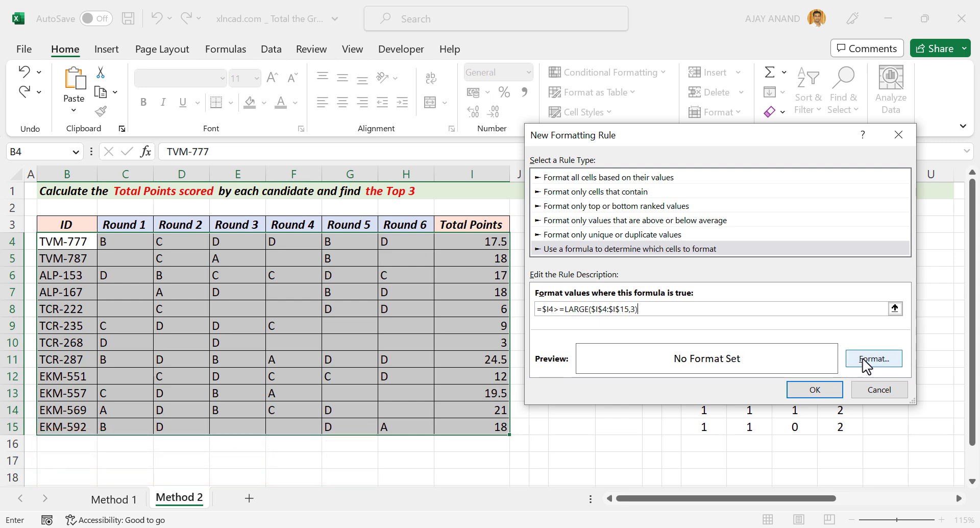
# Apply a light gold fill to the rule, highlighting the TCR-287, EKM-569 and EKM-557 rows
pyautogui.click(867, 359)
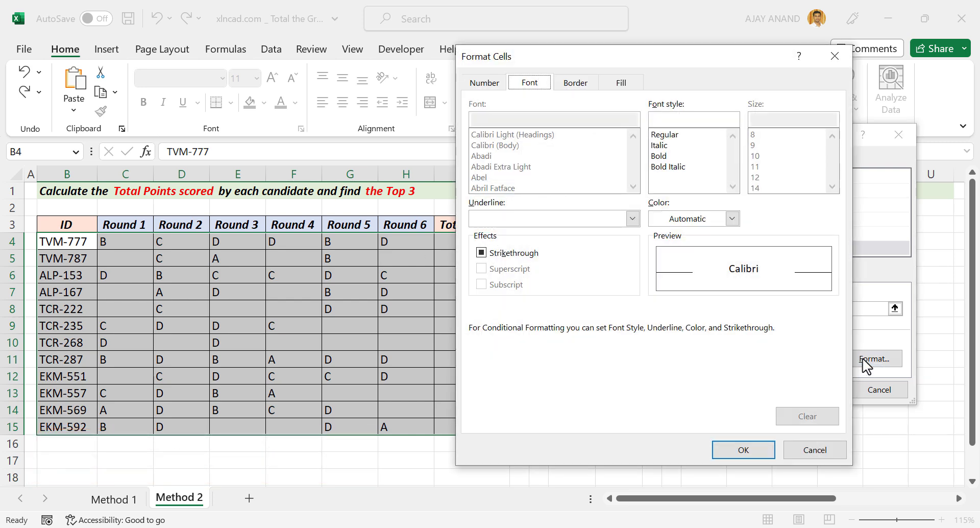
pyautogui.click(632, 87)
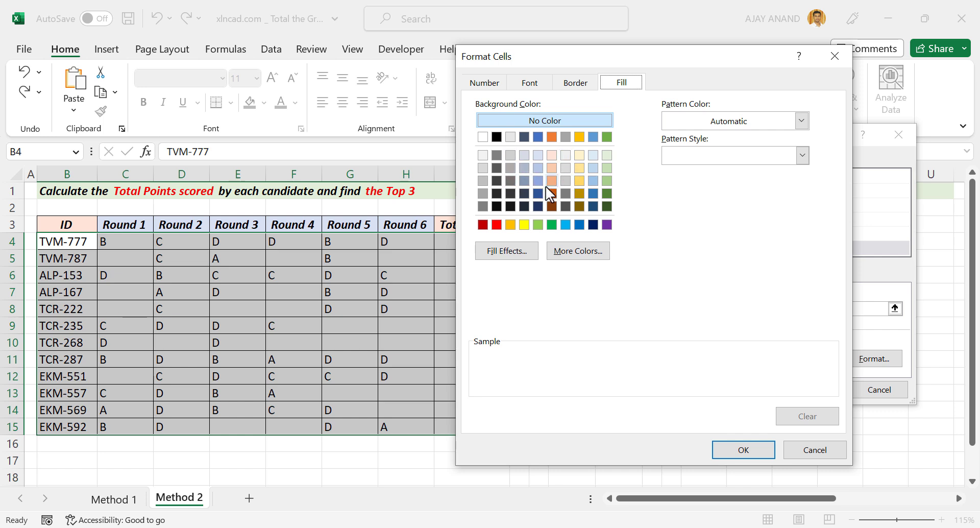
pyautogui.click(578, 156)
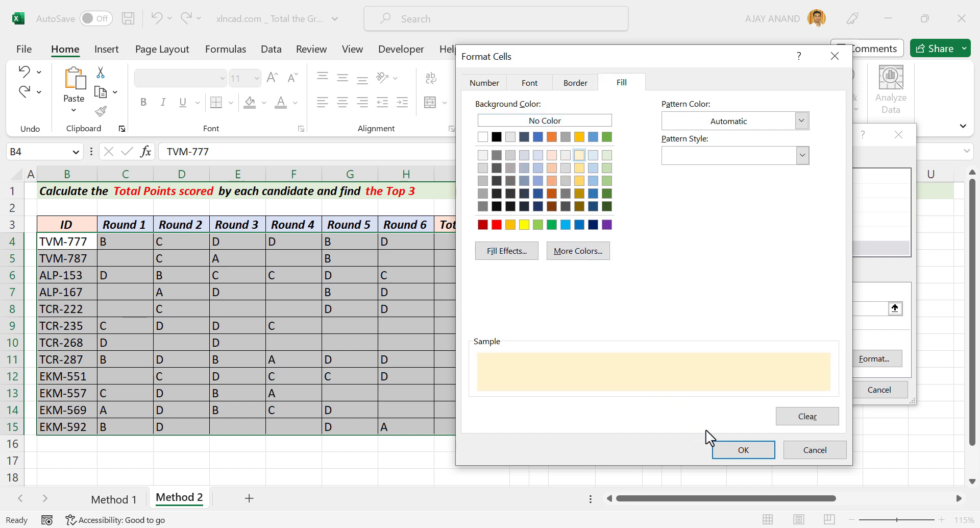
pyautogui.click(729, 449)
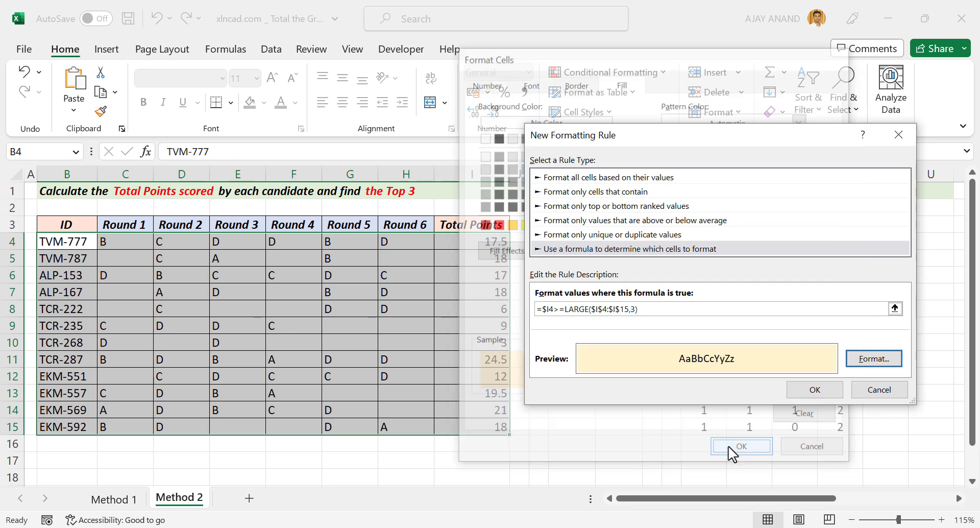
pyautogui.click(792, 398)
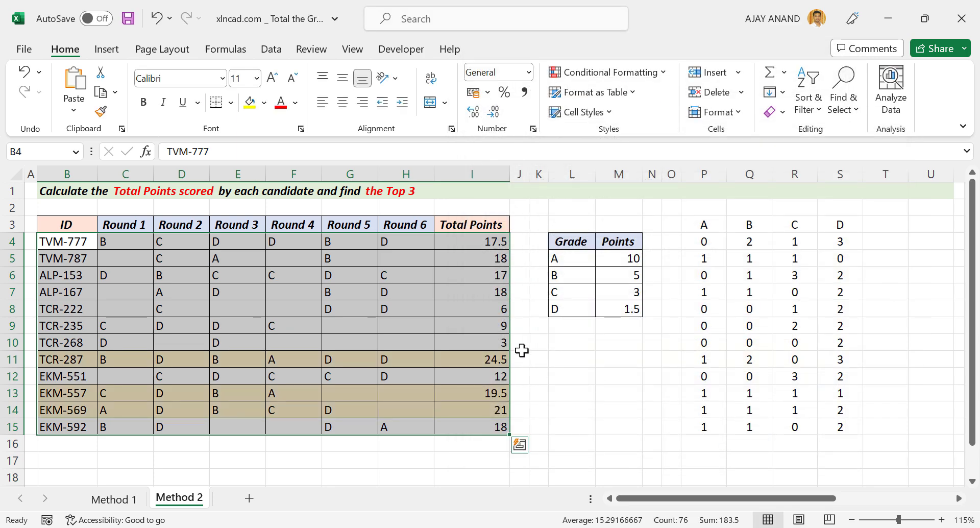
pyautogui.click(488, 314)
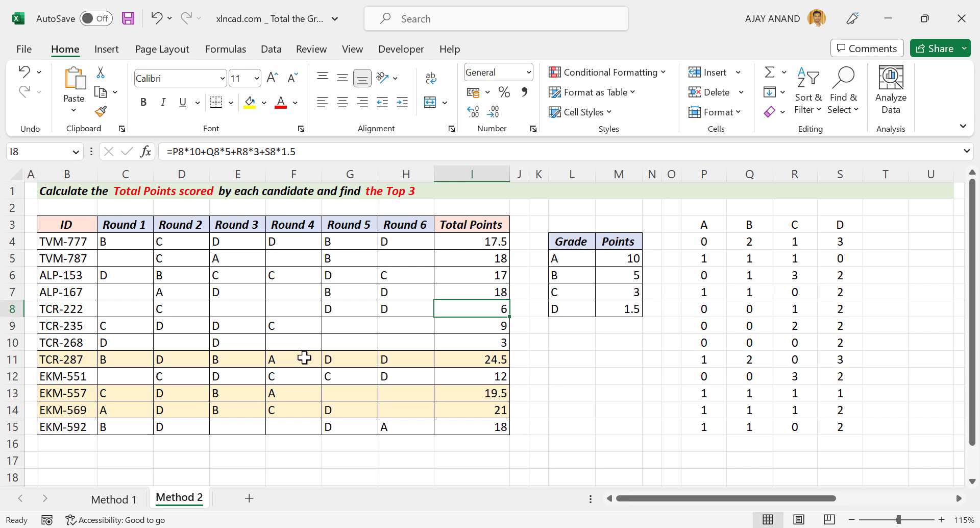
# Enter grade A in F4, B in C5 and A in G13 to test the top-three highlighting
pyautogui.click(296, 241)
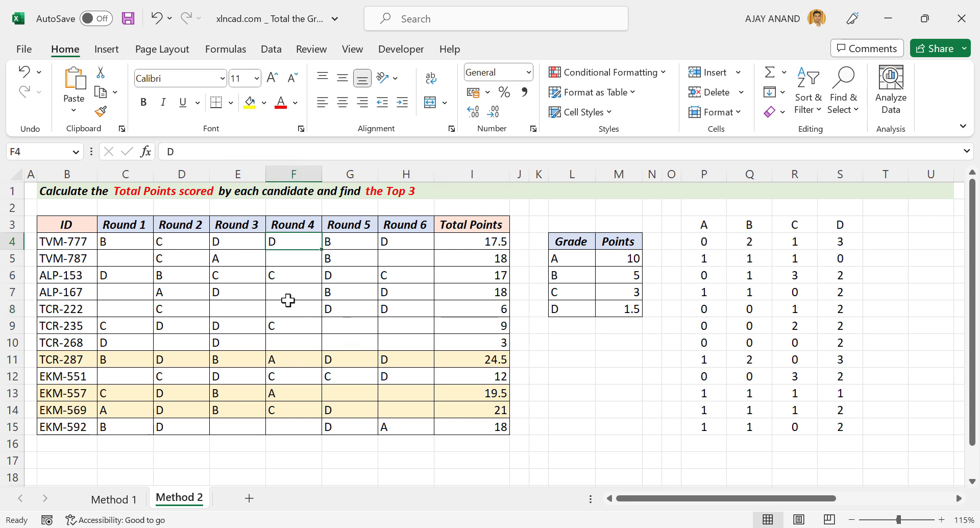
pyautogui.write('A')
pyautogui.press('Return')
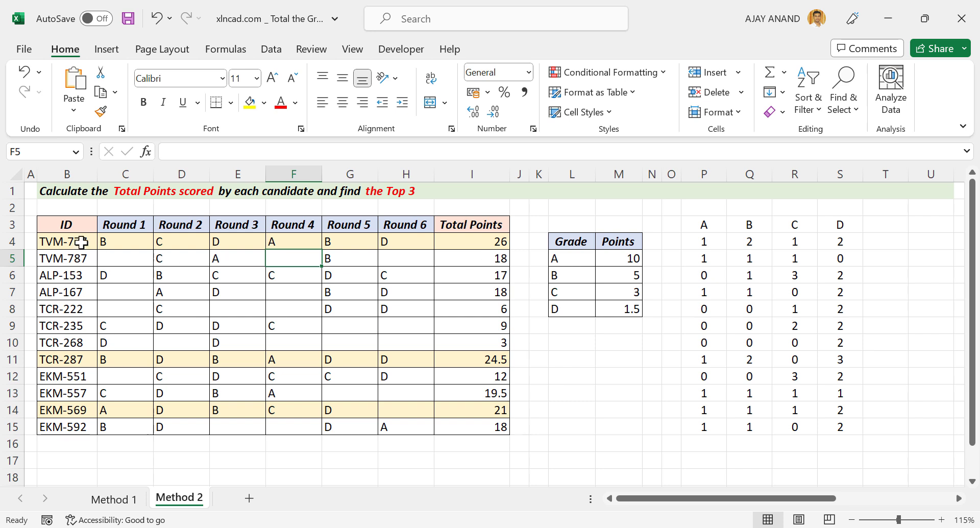
pyautogui.click(137, 265)
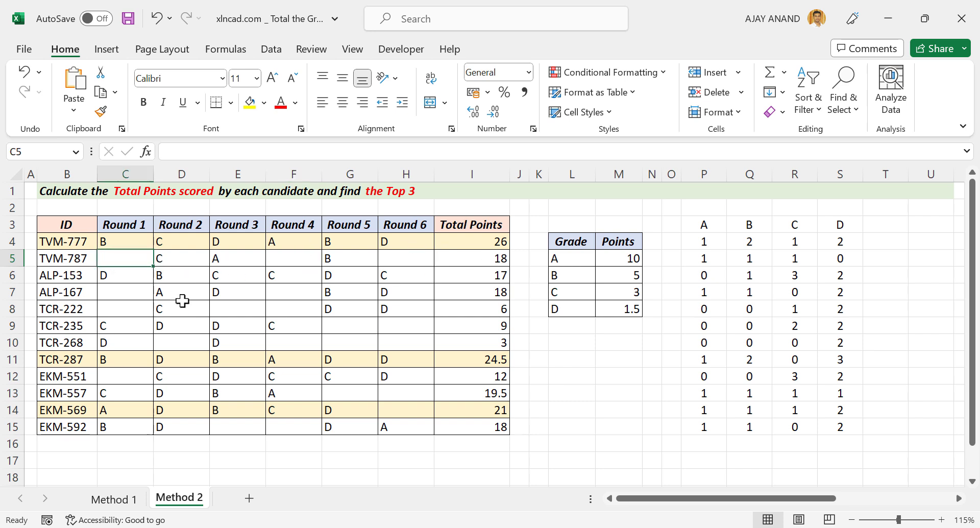
pyautogui.write('B')
pyautogui.press('Return')
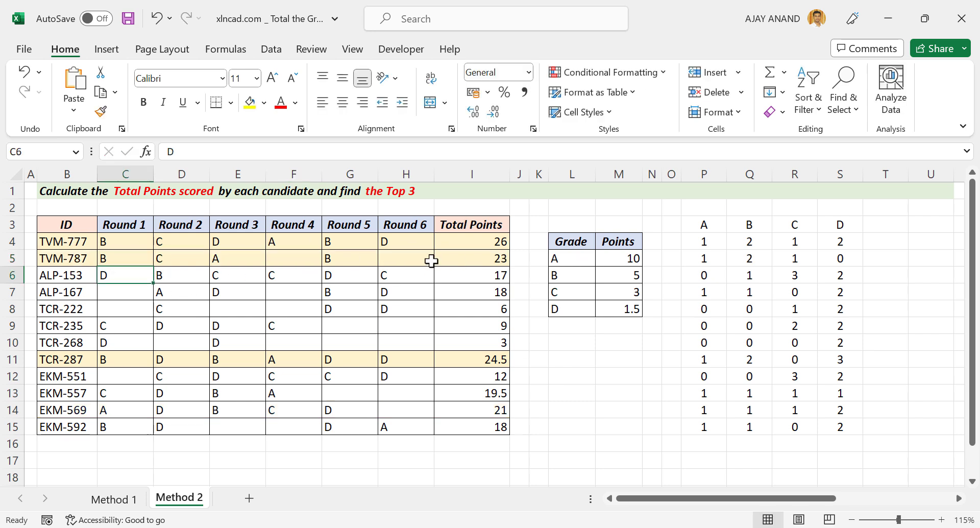
pyautogui.click(343, 394)
pyautogui.write('A')
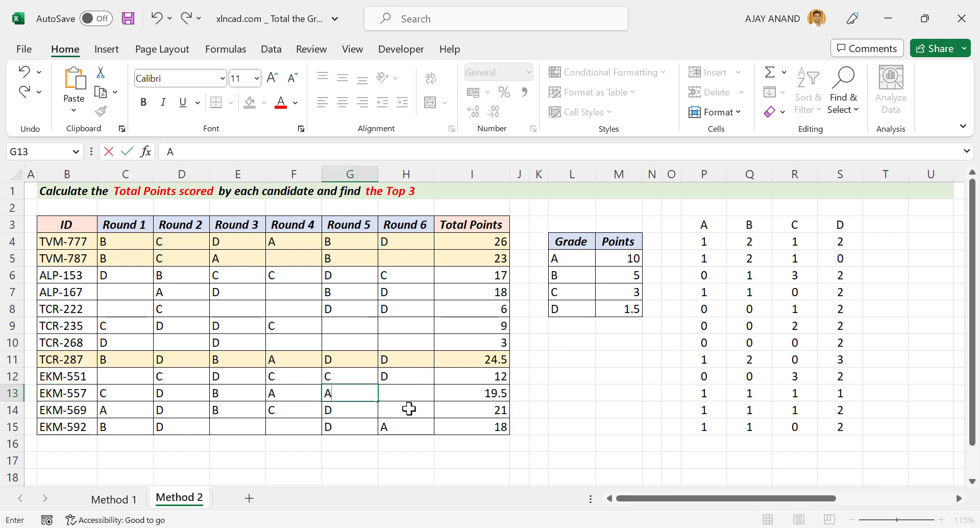
pyautogui.press('Return')
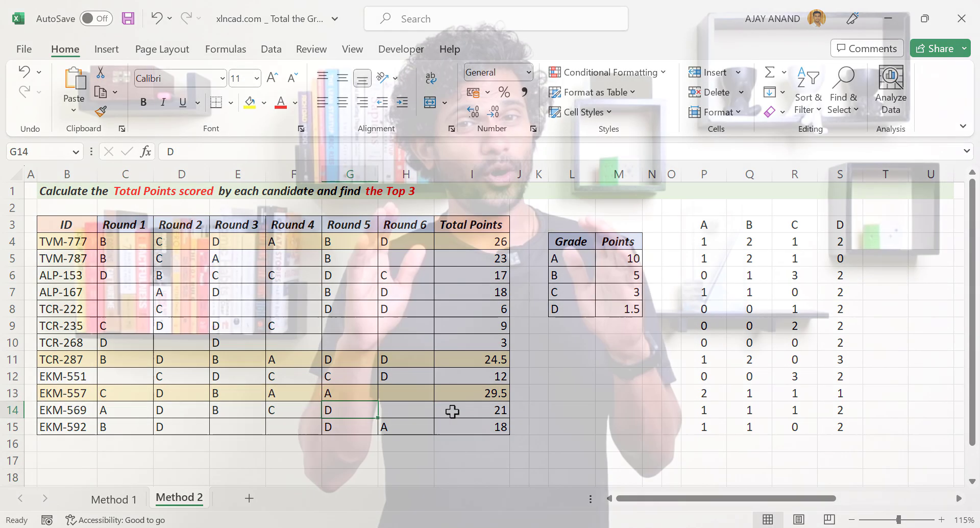